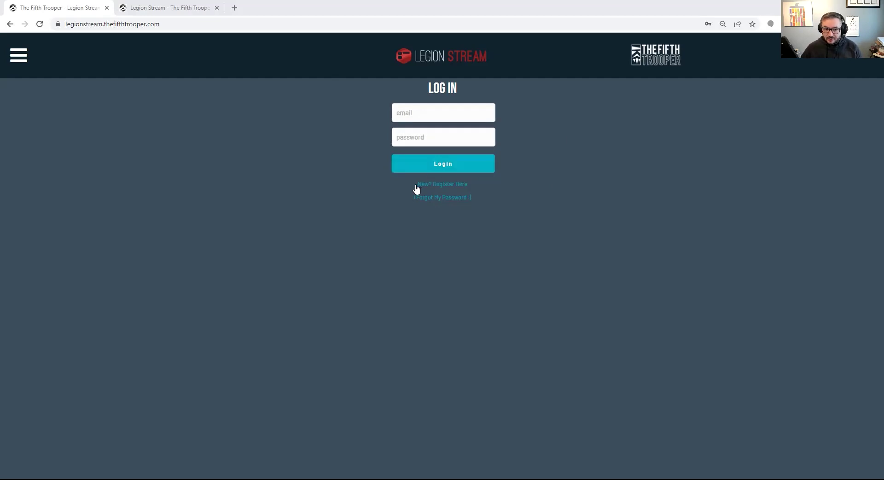
# Glance at the registration form, go back to log-in, then bring up the Legion Stream stream dashboard
pyautogui.click(443, 186)
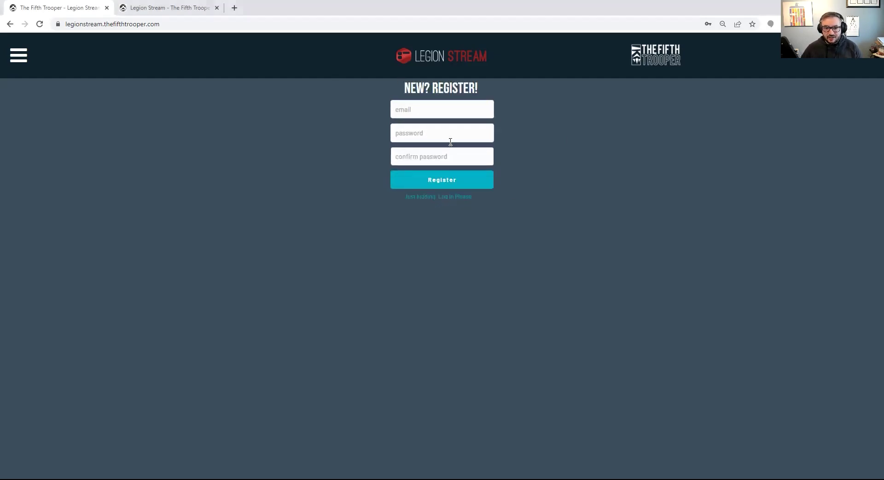
pyautogui.click(463, 198)
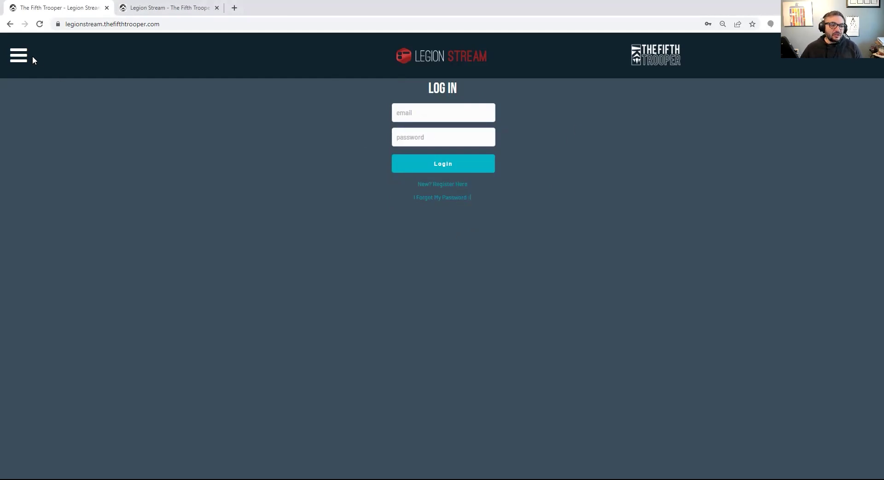
pyautogui.click(122, 8)
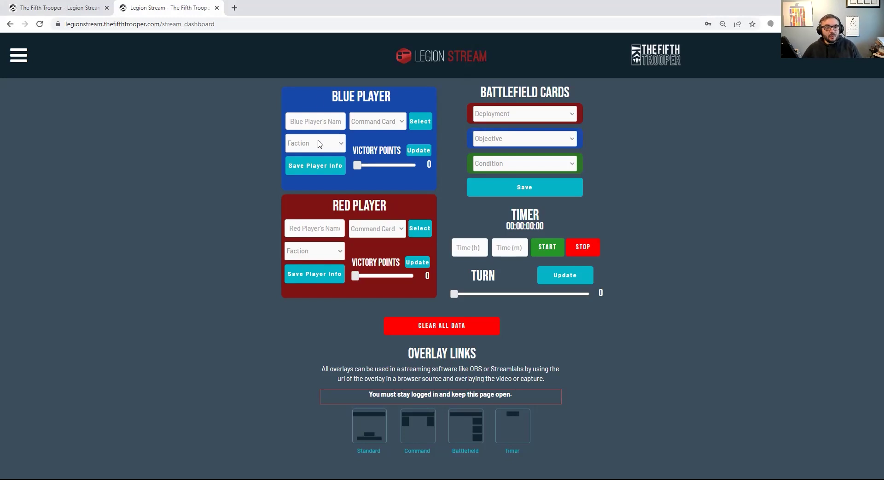
# Enter the blue player's name, set faction to Republic, and save the player info
pyautogui.click(309, 121)
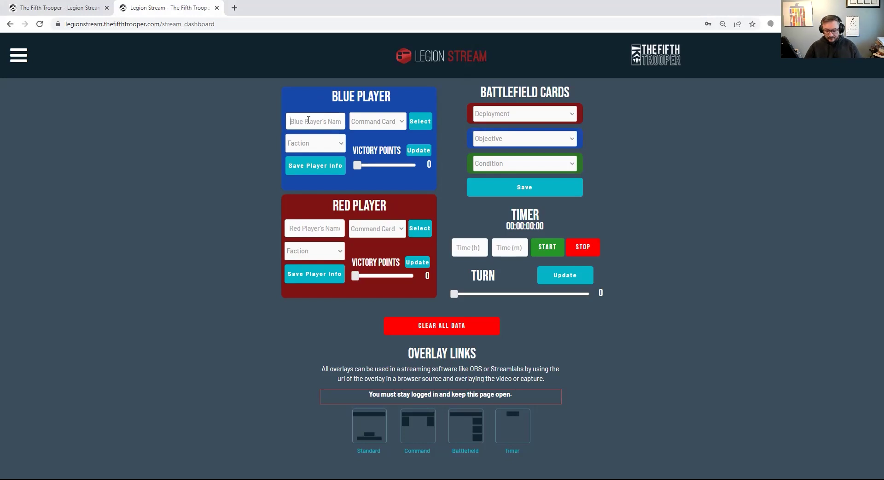
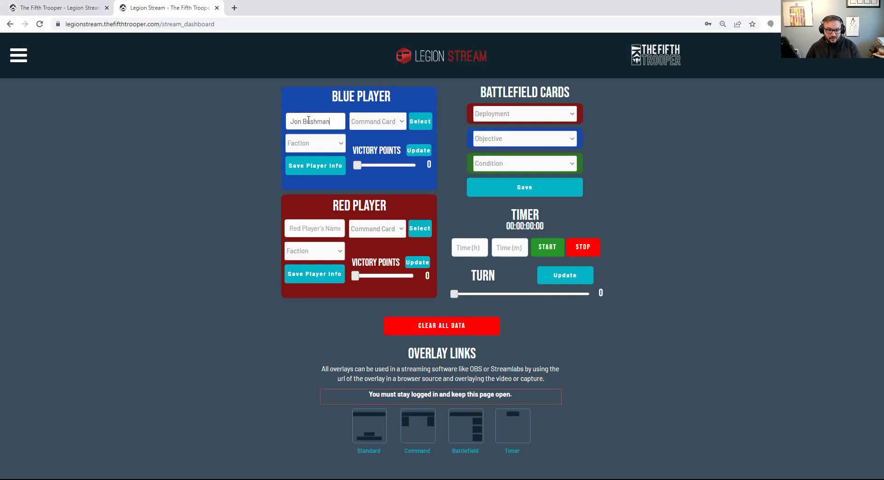
pyautogui.click(321, 146)
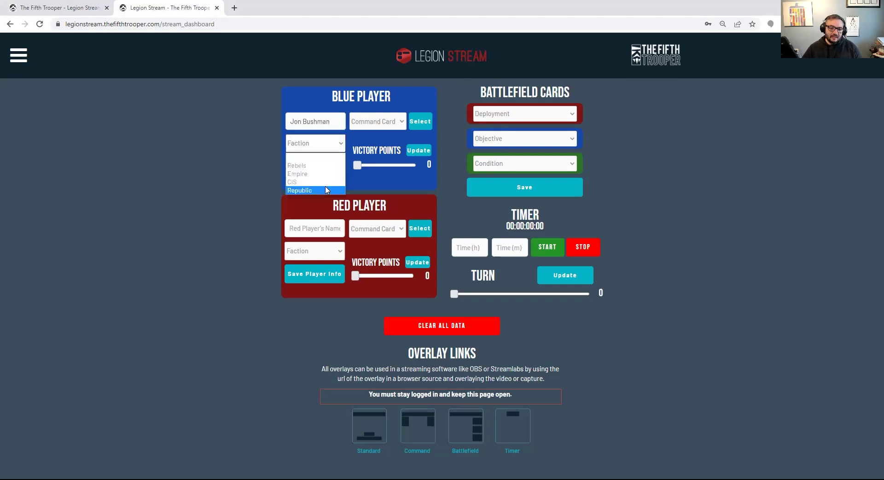
pyautogui.click(327, 190)
pyautogui.click(324, 167)
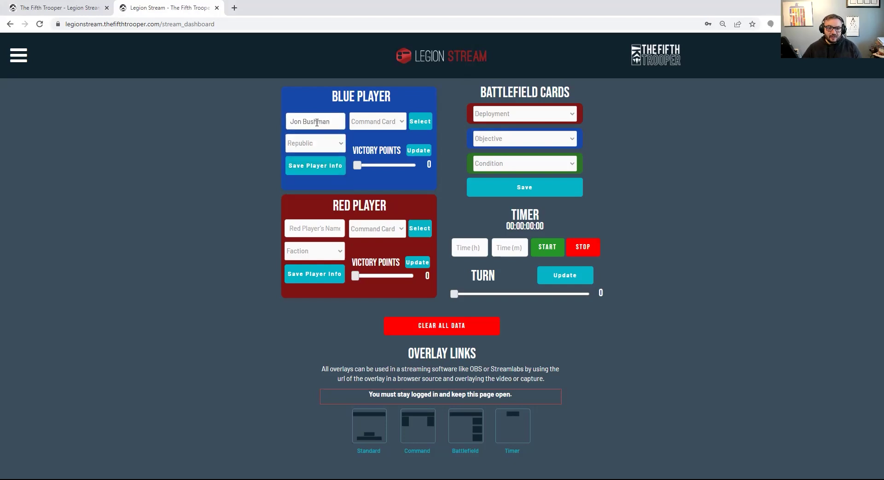
pyautogui.click(335, 147)
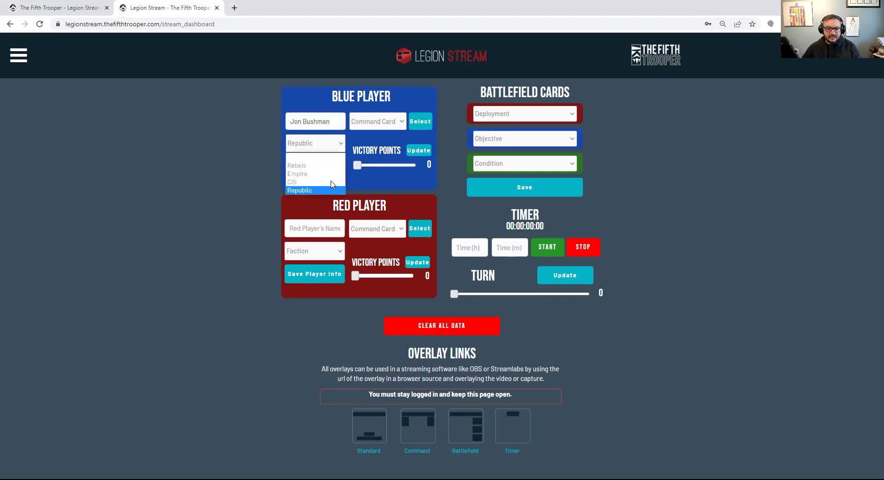
pyautogui.click(330, 190)
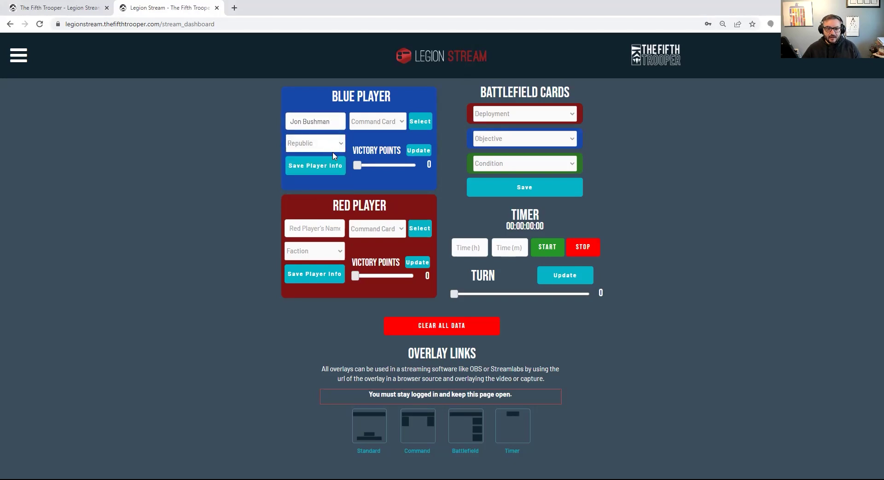
pyautogui.click(326, 169)
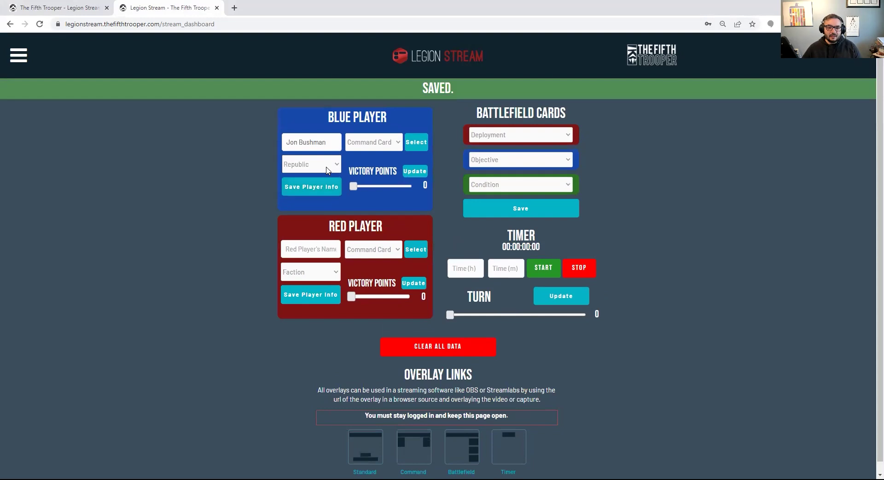
# Enter the red player's name, set faction to Rebels, and save the player info
pyautogui.click(322, 256)
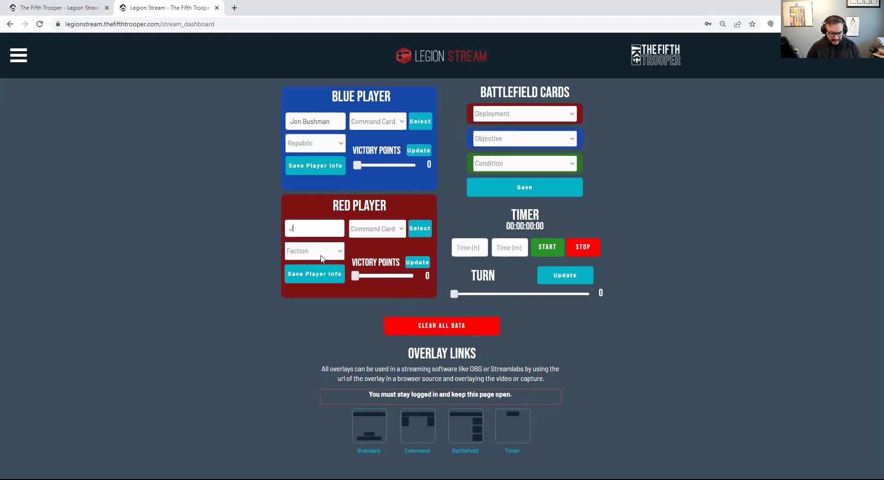
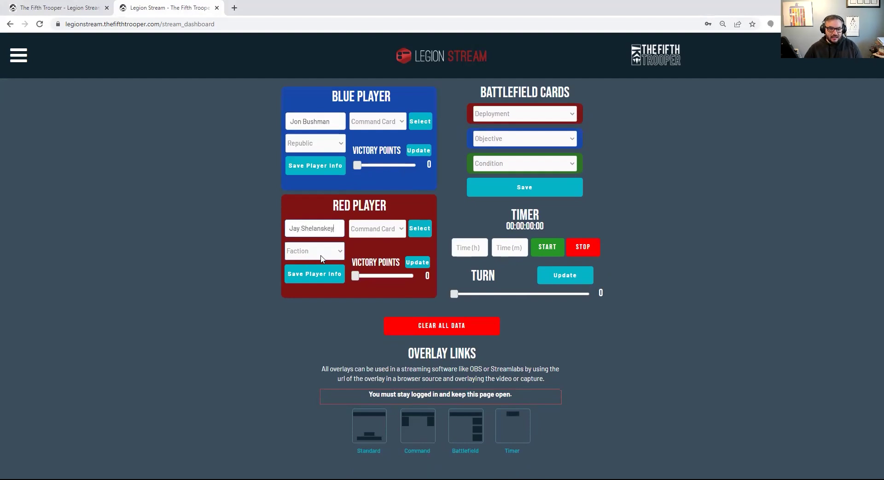
pyautogui.click(336, 254)
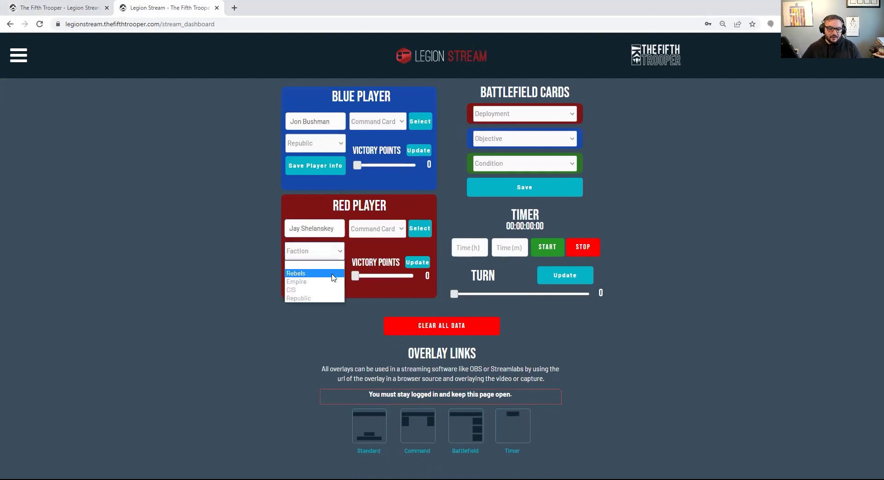
pyautogui.click(333, 275)
pyautogui.click(326, 276)
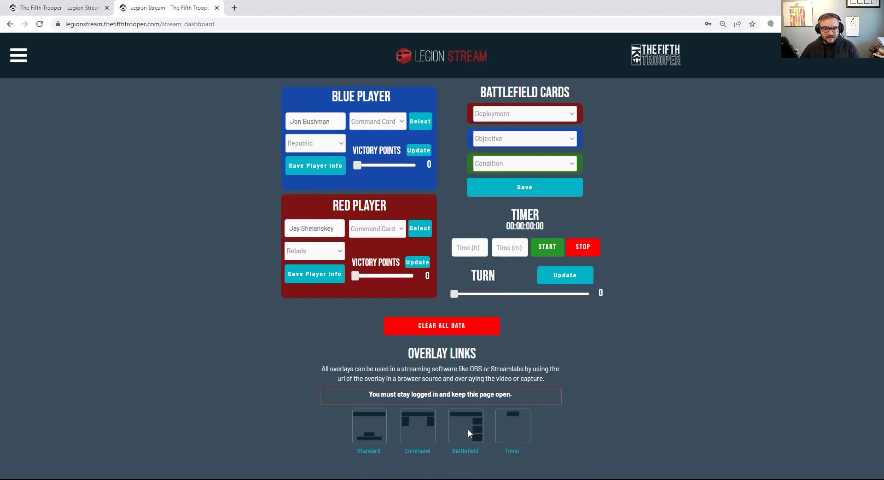
# Open the Battlefield overlay in a new tab, check both player names, then return to the dashboard
pyautogui.click(459, 452)
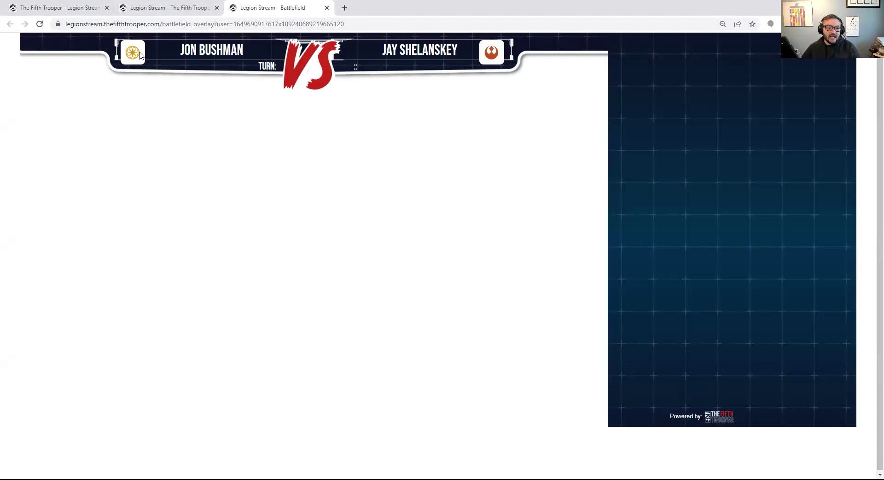
pyautogui.moveTo(179, 54); pyautogui.dragTo(244, 53)
pyautogui.click(198, 55)
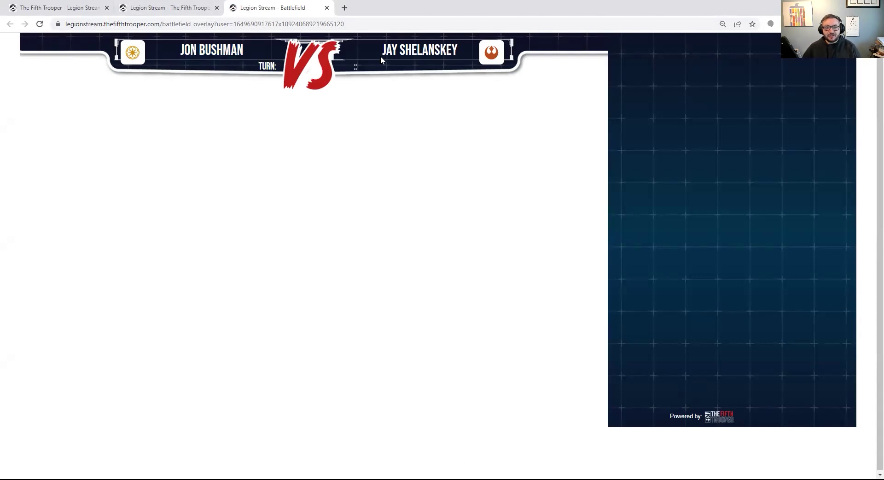
pyautogui.moveTo(381, 56); pyautogui.dragTo(473, 59)
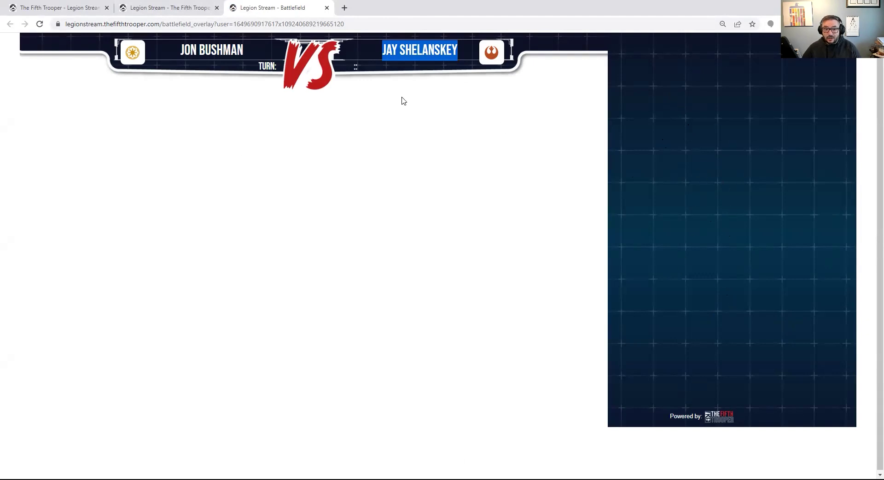
pyautogui.click(279, 66)
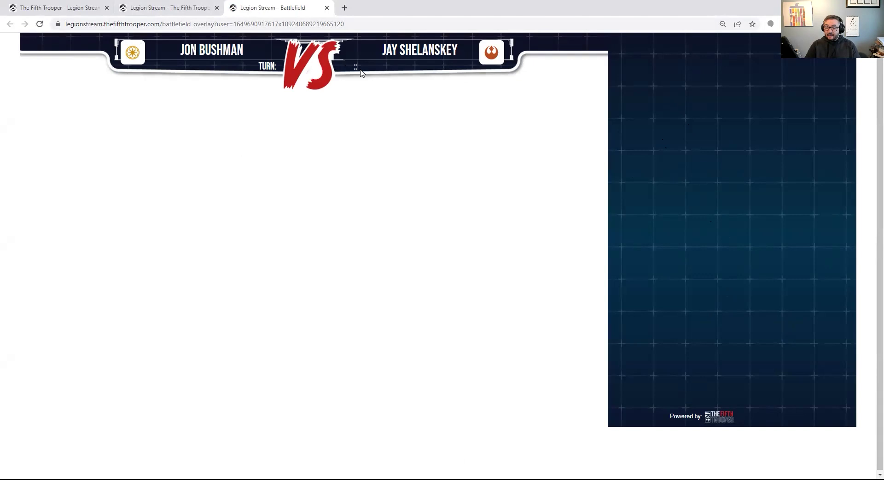
pyautogui.click(168, 8)
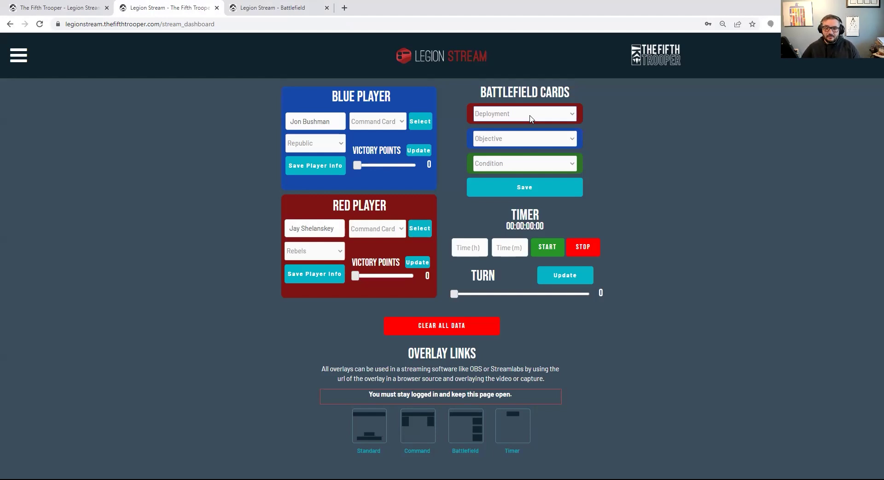
# Save battlefield cards: Roll Out deployment, Intercept the Transmissions objective, Supply Drop condition
pyautogui.click(531, 119)
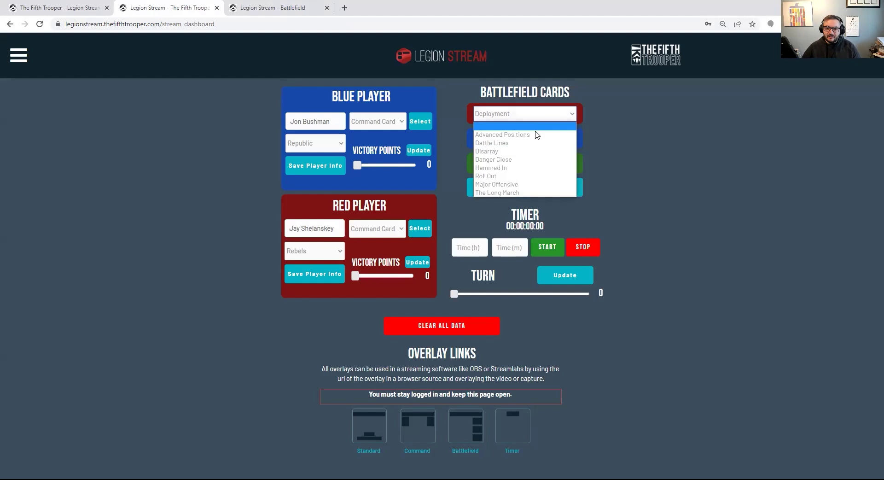
pyautogui.click(533, 177)
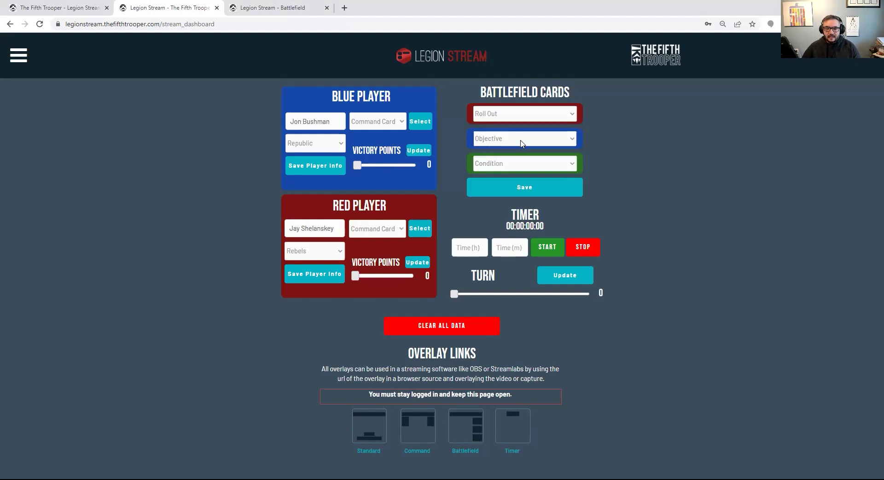
pyautogui.click(522, 143)
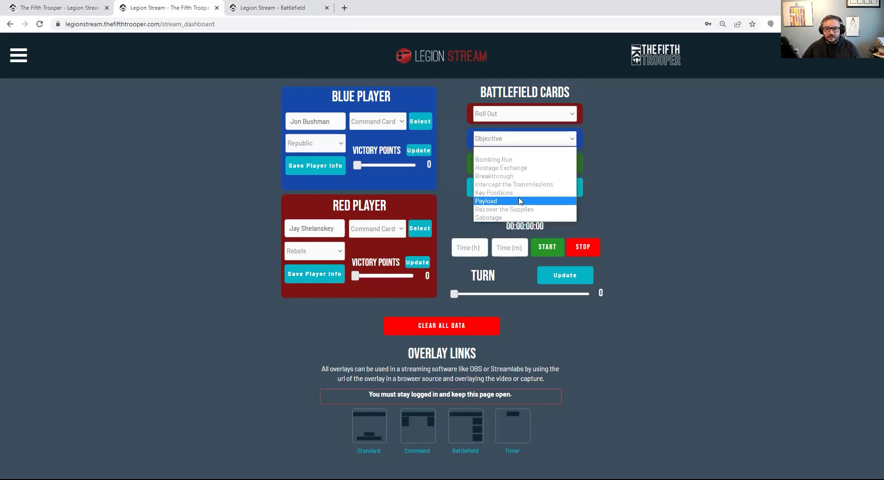
pyautogui.click(514, 184)
pyautogui.click(524, 163)
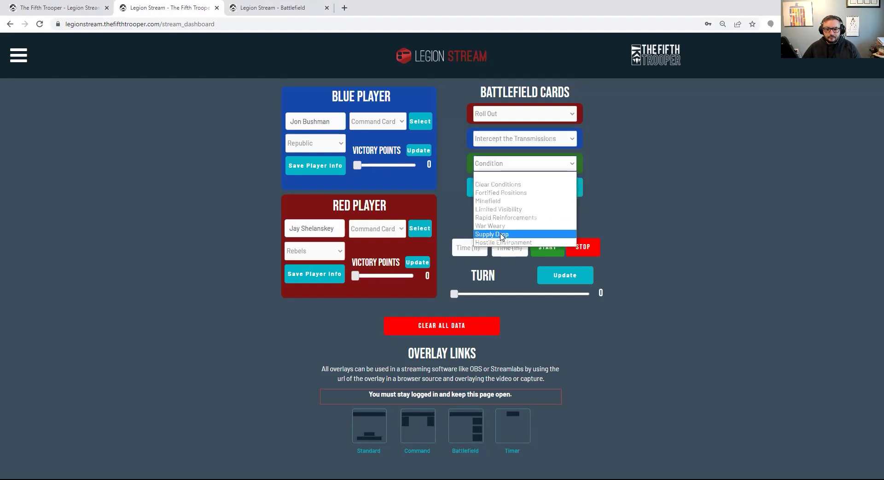
pyautogui.click(501, 235)
pyautogui.click(519, 190)
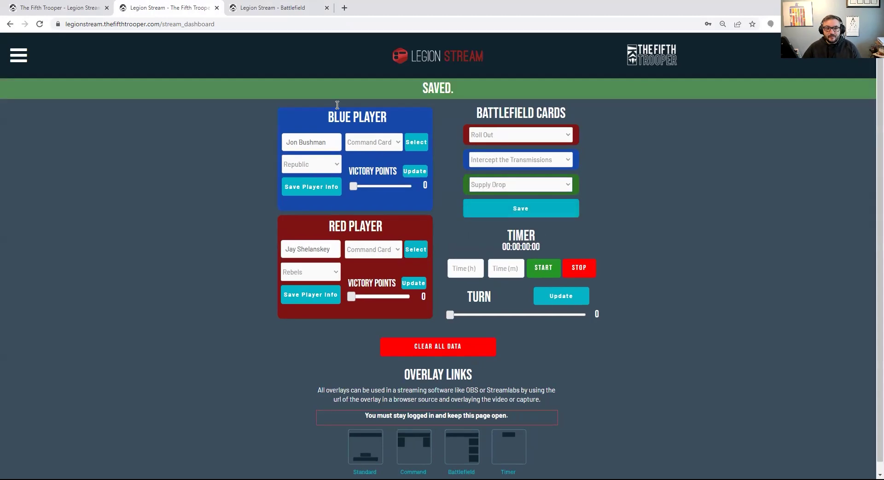
# Check the cards and turn number on the Battlefield overlay, then return to the dashboard
pyautogui.click(272, 7)
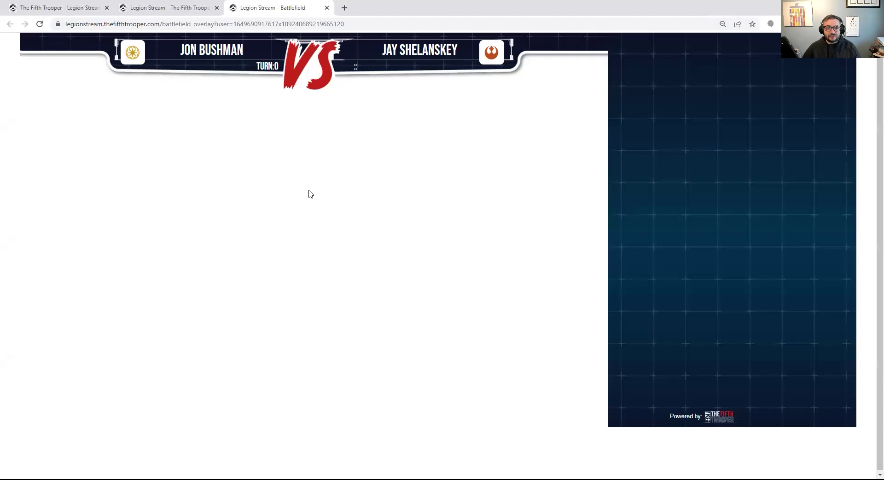
pyautogui.doubleClick(274, 65)
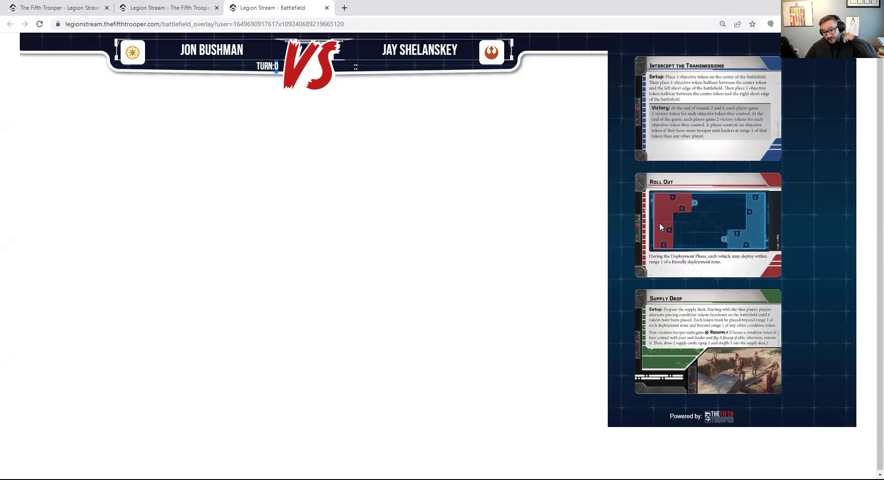
pyautogui.click(168, 8)
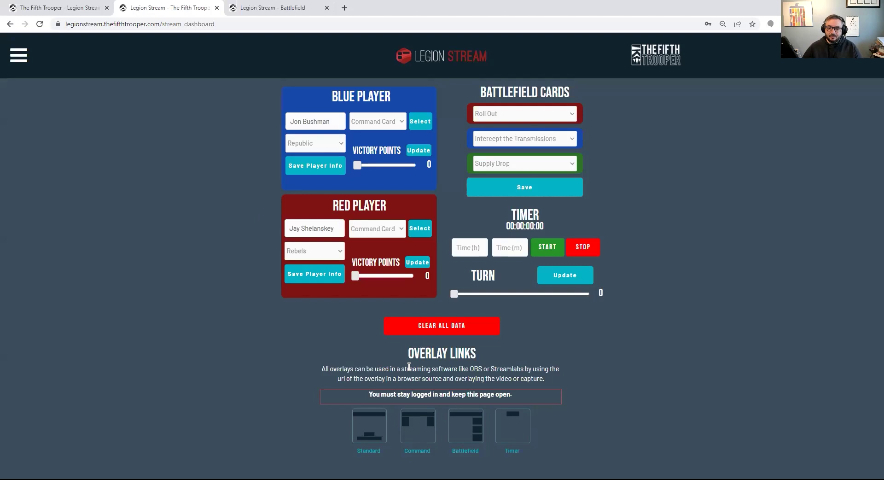
# Start a countdown with 3 in Time (h) and confirm it runs on the Battlefield overlay
pyautogui.click(470, 249)
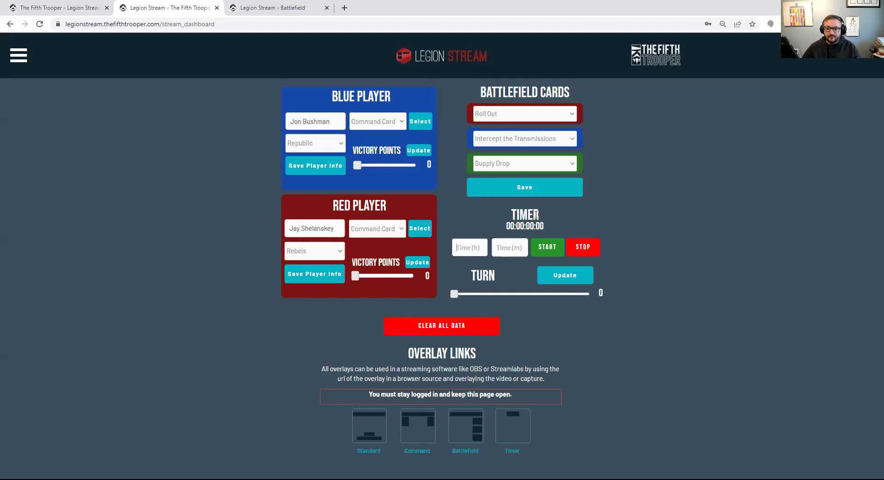
pyautogui.write('3')
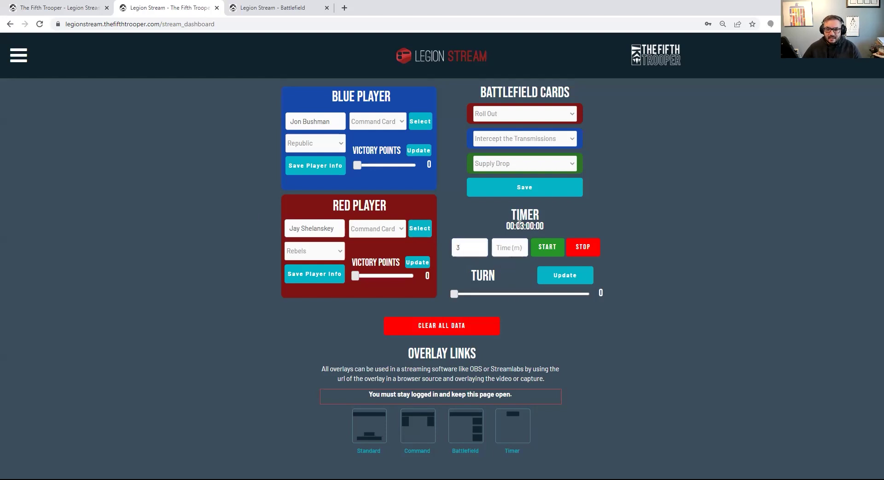
pyautogui.click(535, 249)
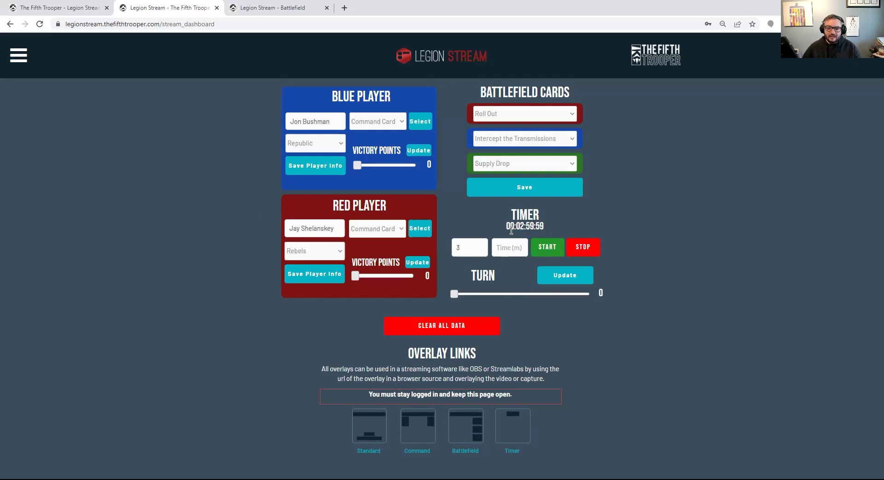
pyautogui.click(286, 7)
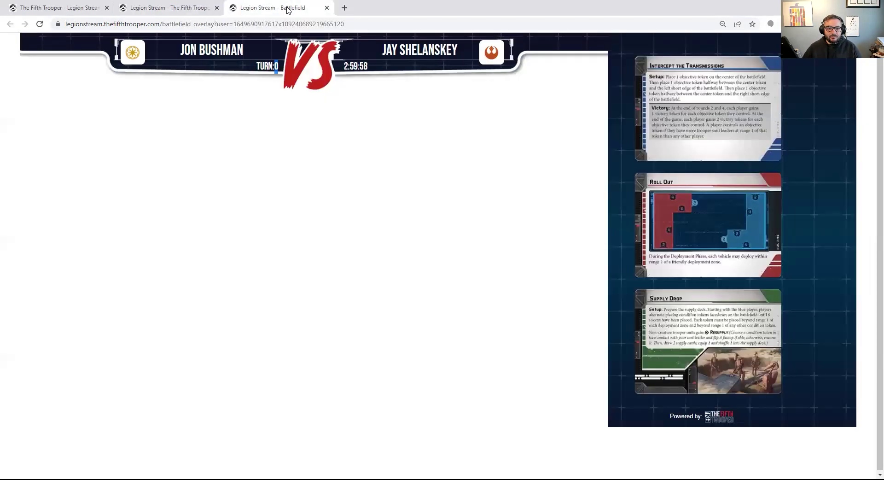
pyautogui.tripleClick(366, 67)
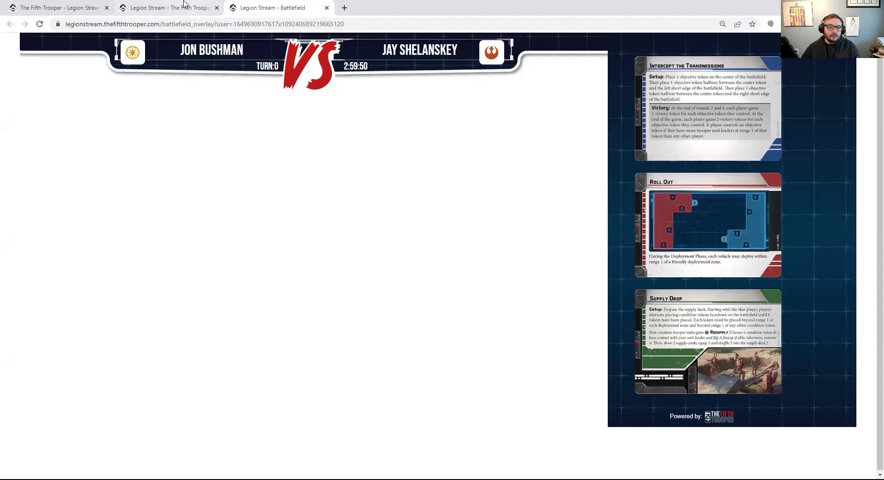
pyautogui.click(168, 7)
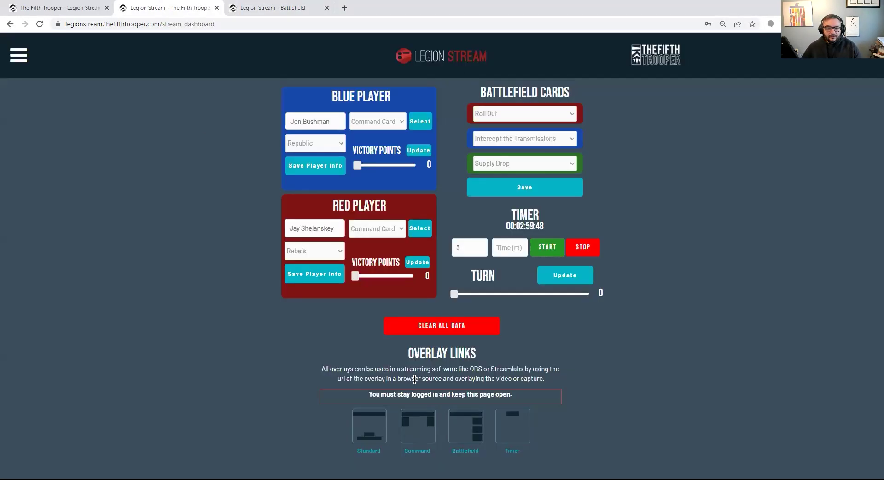
# Open the Timer overlay, check turn 0 and the running countdown, then return to the dashboard
pyautogui.click(513, 451)
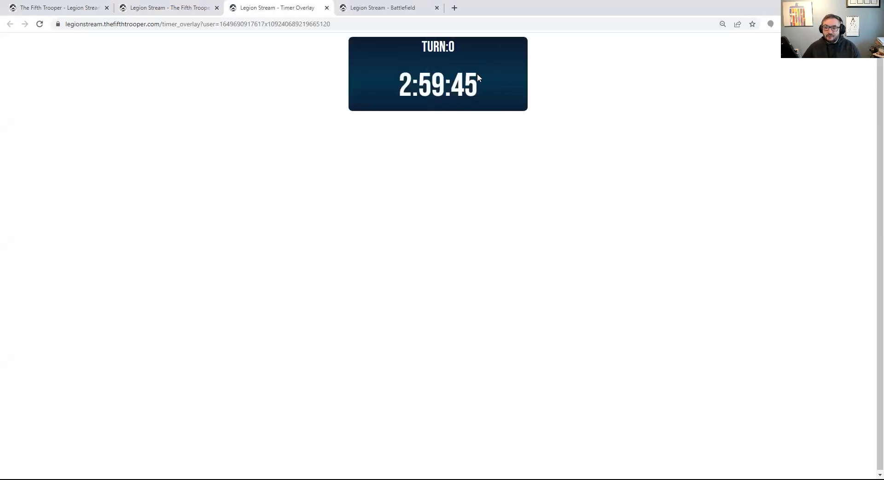
pyautogui.moveTo(411, 84); pyautogui.dragTo(512, 84)
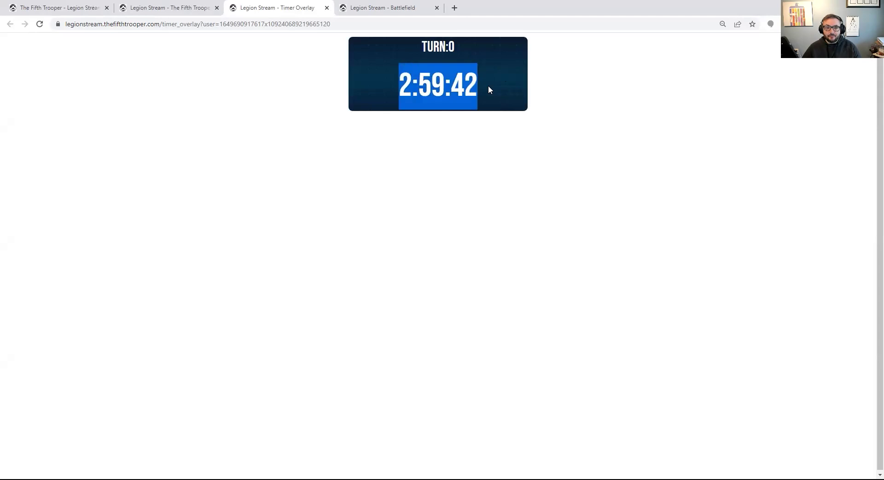
pyautogui.click(153, 5)
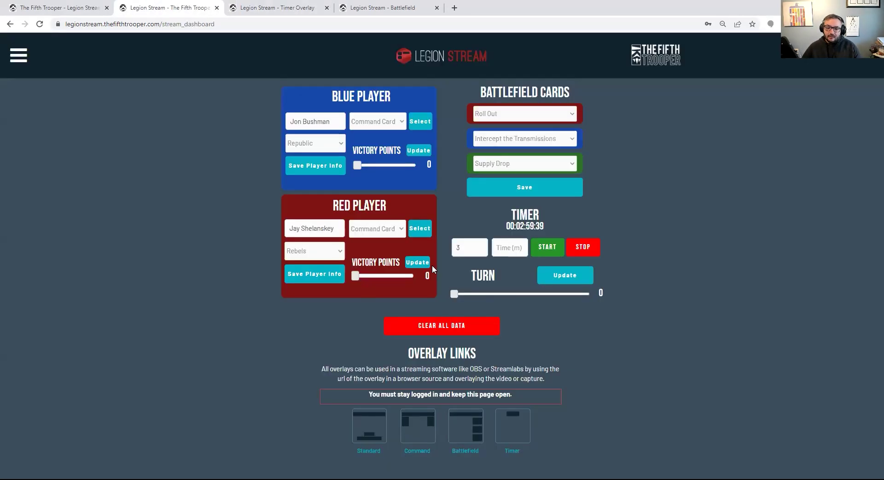
# Set and save the blue player's command card as Air Support
pyautogui.click(389, 128)
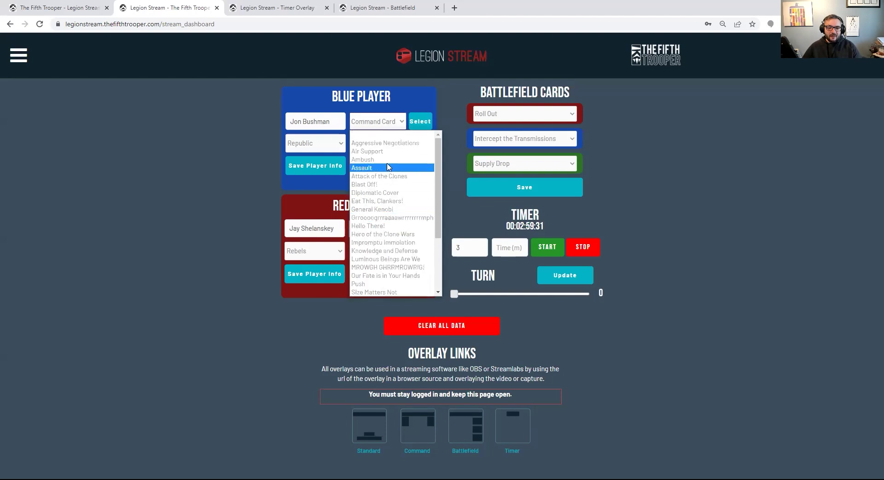
pyautogui.scroll(-5, 374, 272)
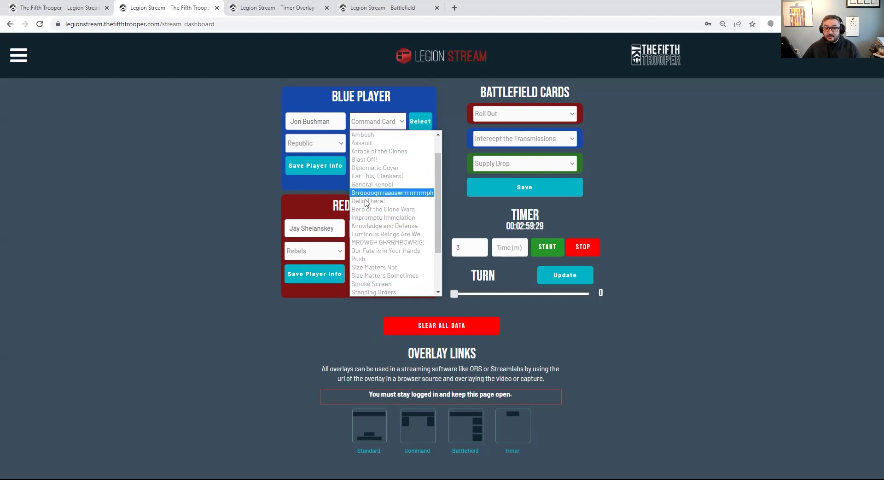
pyautogui.scroll(4, 380, 231)
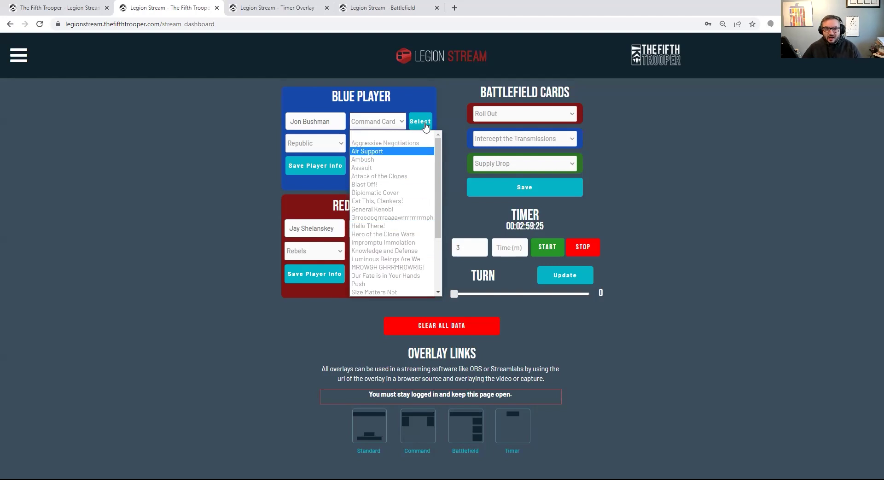
pyautogui.click(372, 152)
pyautogui.click(420, 121)
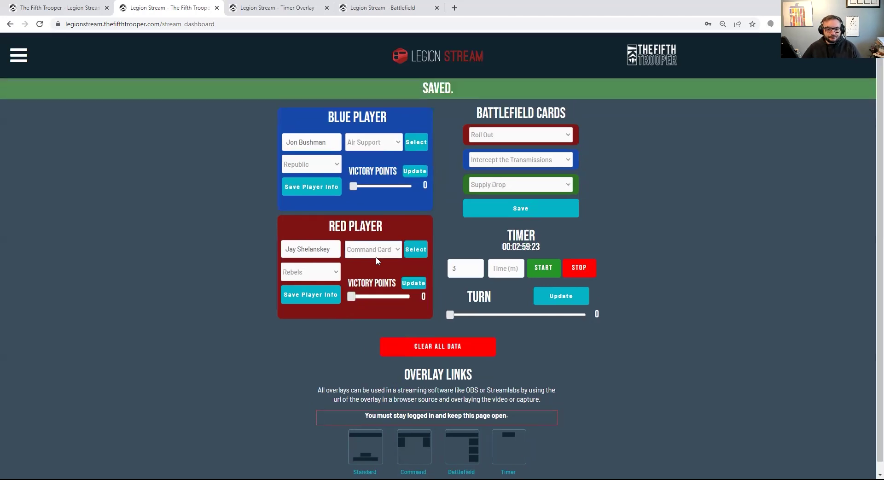
# Set and save the red player's command card as Brains and Brawn
pyautogui.click(376, 251)
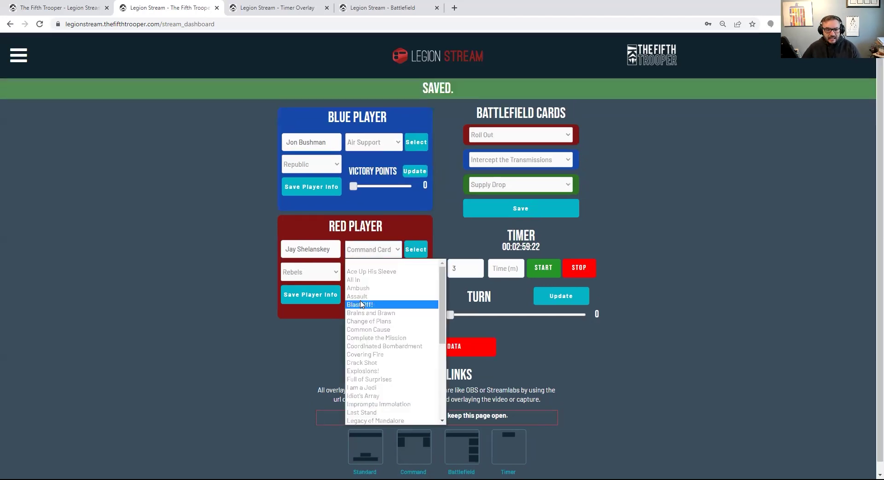
pyautogui.click(398, 313)
pyautogui.click(415, 251)
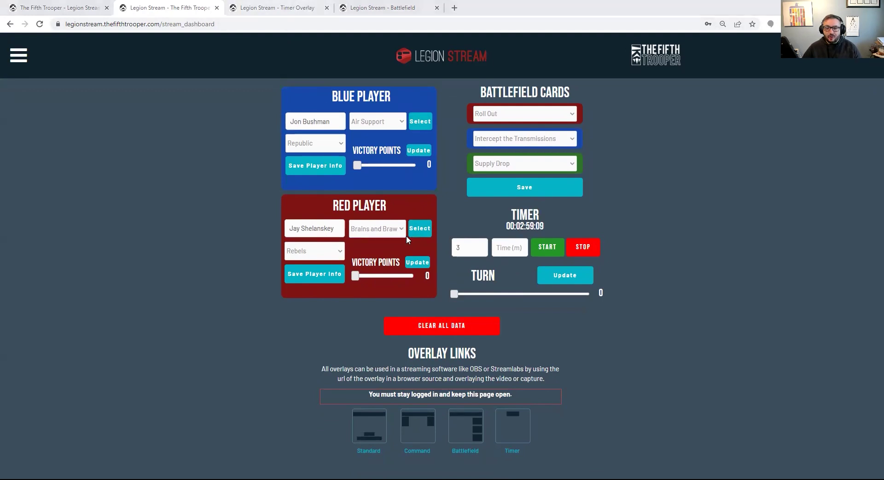
pyautogui.click(378, 449)
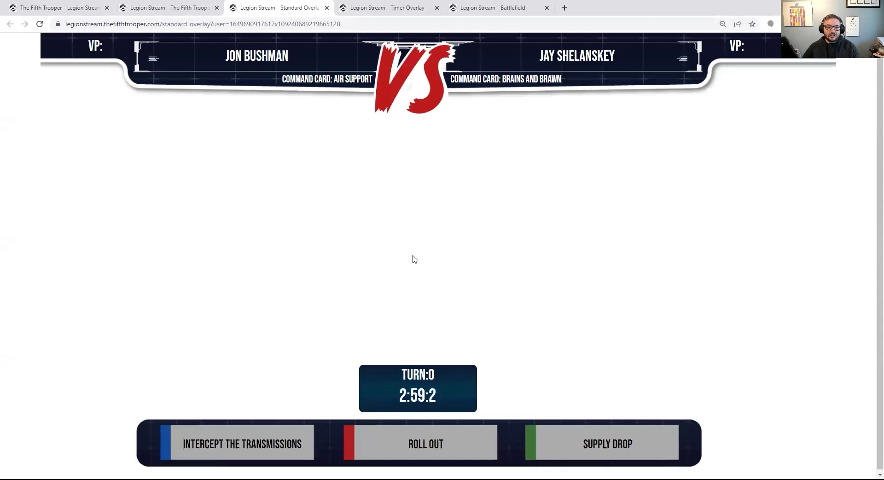
# Check player names, command cards and turn counter on the Standard overlay, then return to the dashboard
pyautogui.tripleClick(228, 54)
pyautogui.moveTo(296, 74); pyautogui.dragTo(320, 79)
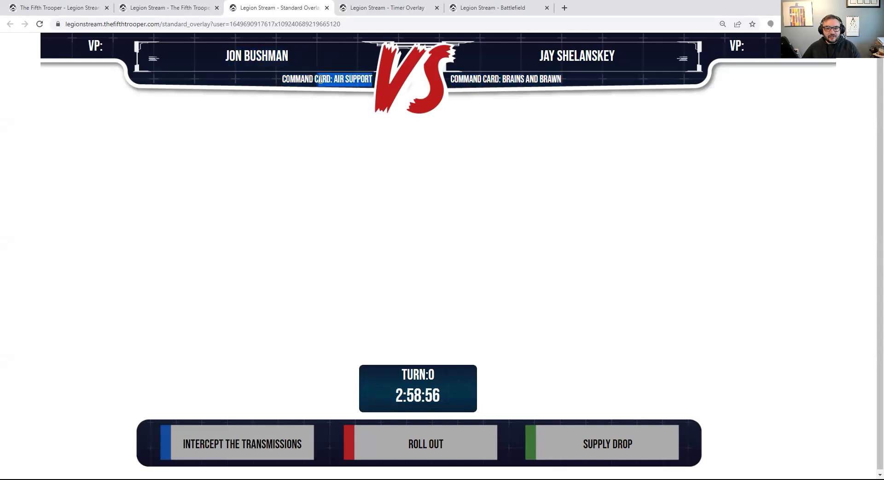
pyautogui.moveTo(508, 75); pyautogui.dragTo(586, 47)
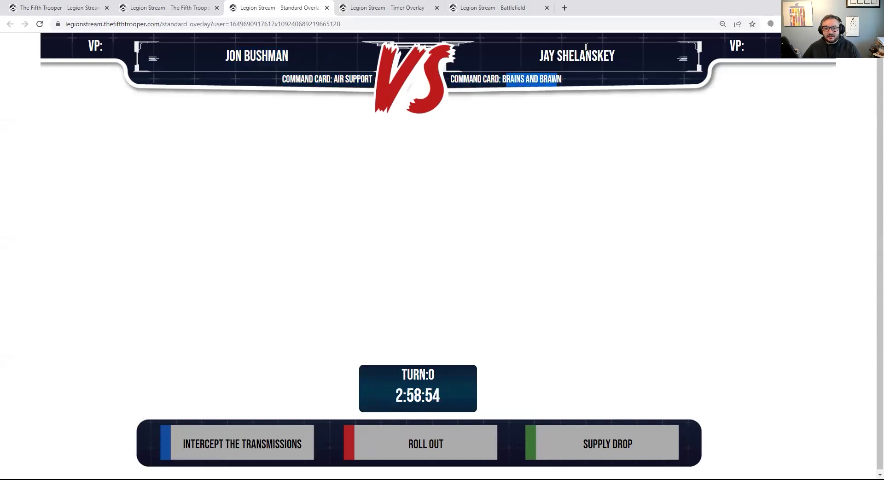
pyautogui.click(583, 56)
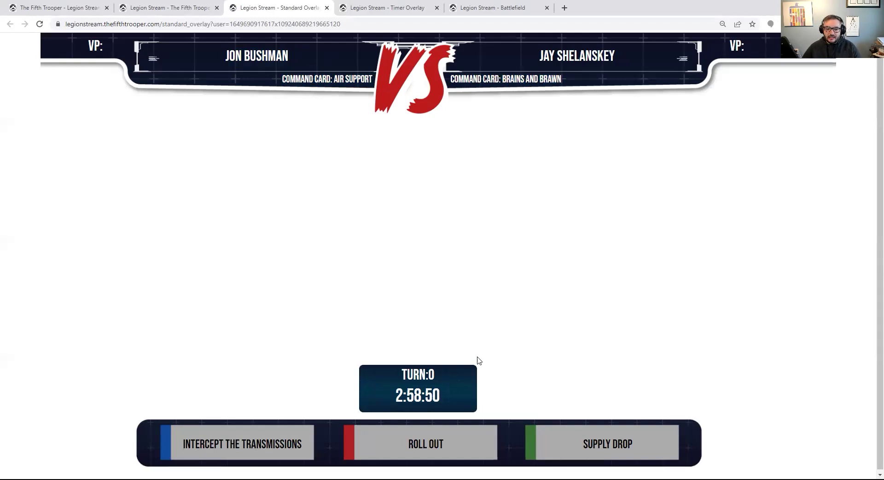
pyautogui.moveTo(400, 374); pyautogui.dragTo(442, 376)
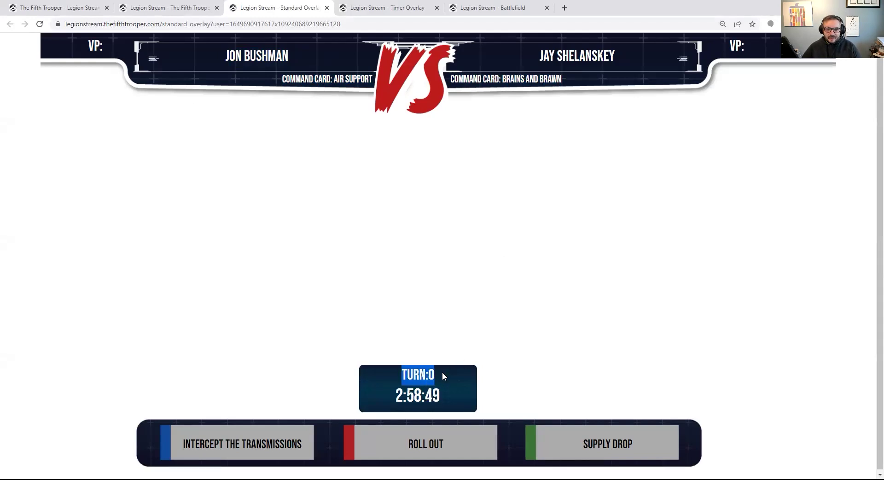
pyautogui.click(396, 395)
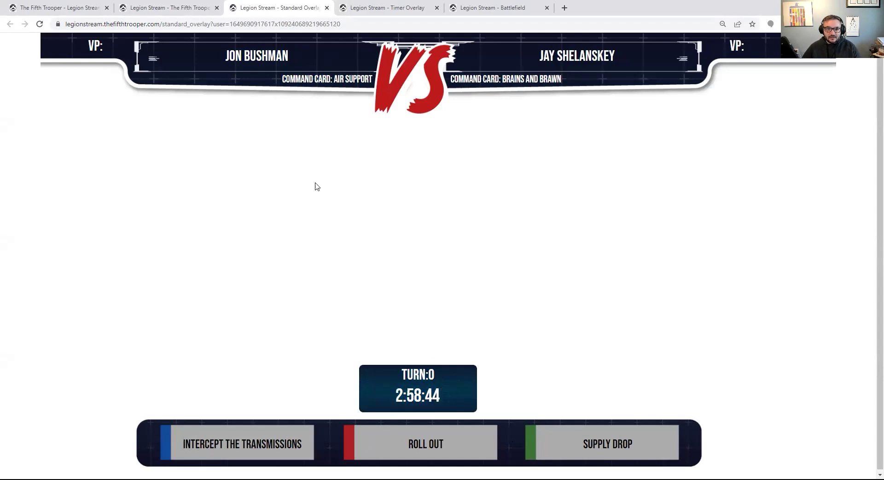
pyautogui.click(167, 6)
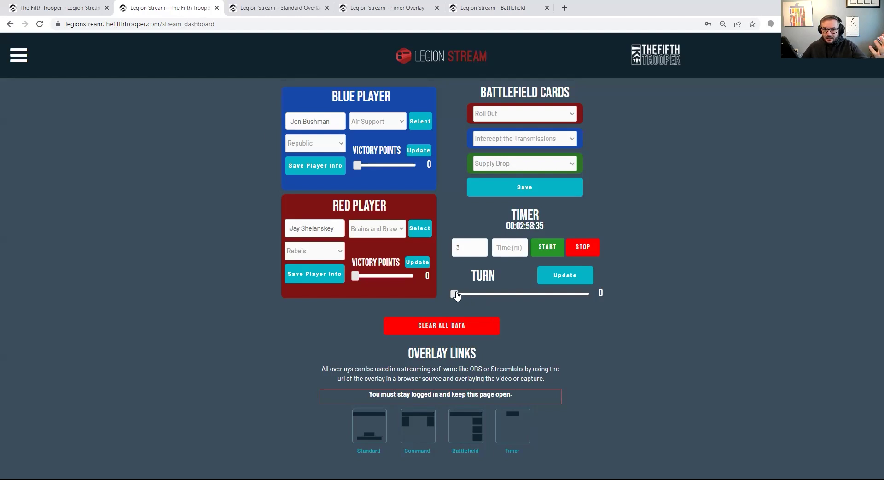
# Advance the turn to 1, save it, and confirm TURN:1 on the Standard overlay
pyautogui.moveTo(469, 300); pyautogui.dragTo(477, 299)
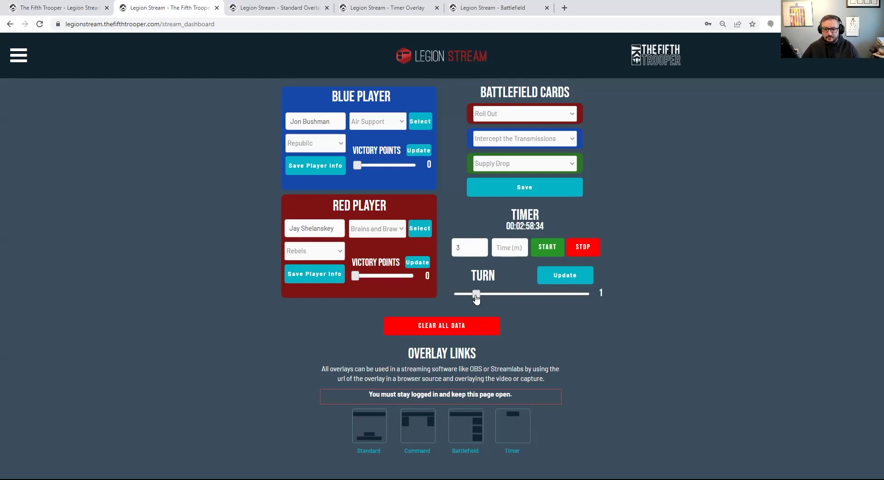
pyautogui.click(565, 275)
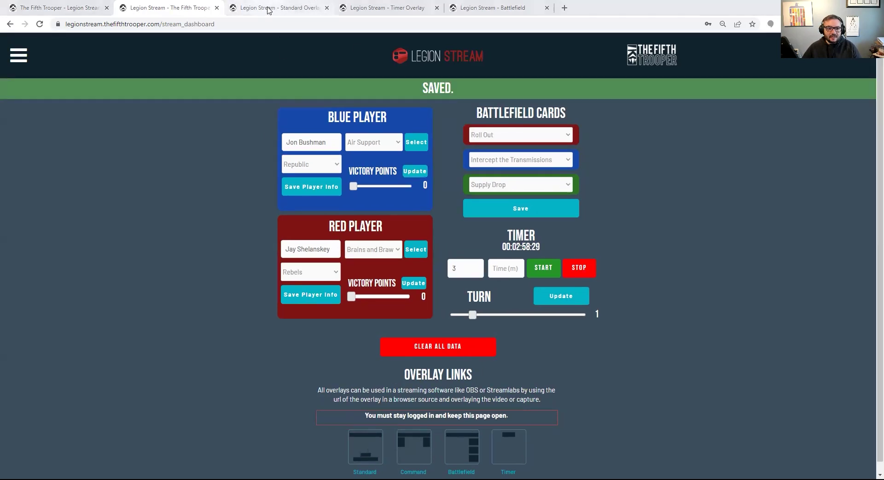
pyautogui.click(268, 10)
pyautogui.doubleClick(441, 377)
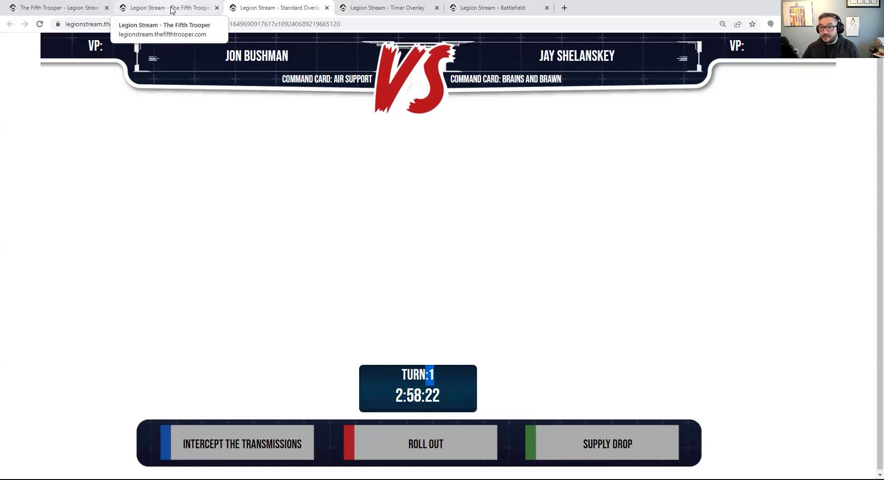
pyautogui.click(172, 10)
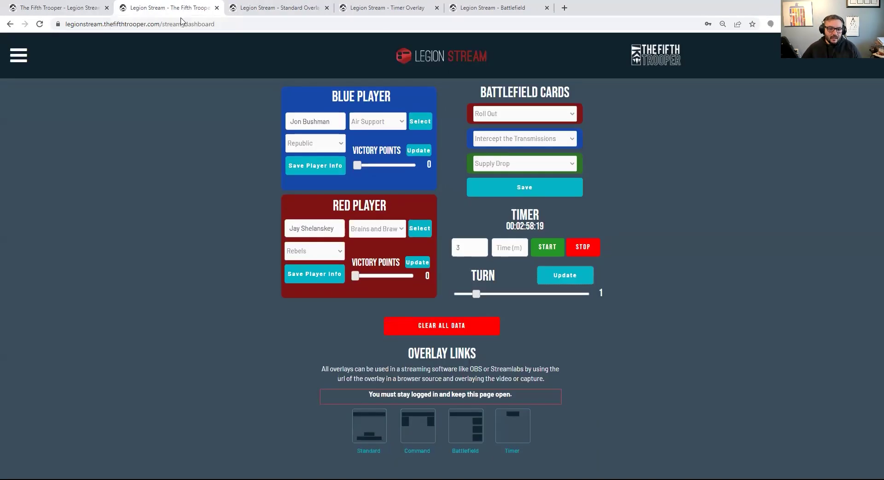
# Open the Command Cards overlay, check its turn, timer and VP readouts, then return to the dashboard
pyautogui.click(413, 450)
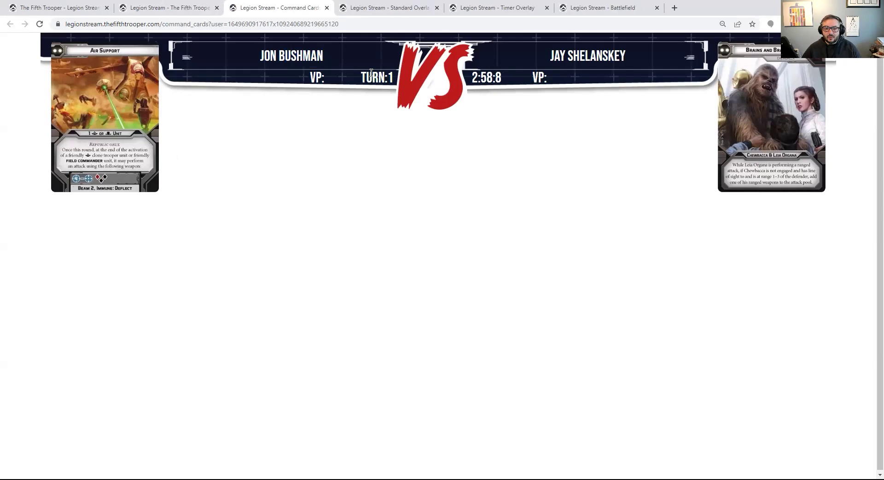
pyautogui.moveTo(371, 73); pyautogui.dragTo(479, 79)
pyautogui.click(500, 87)
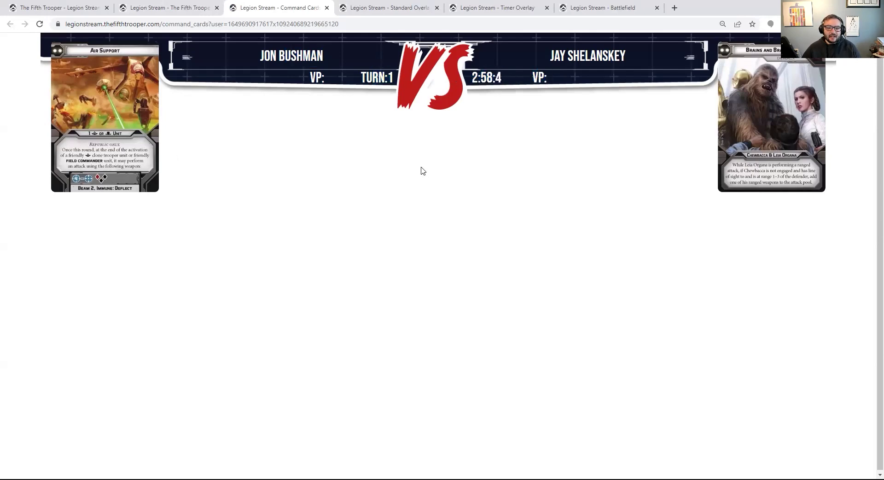
pyautogui.click(190, 7)
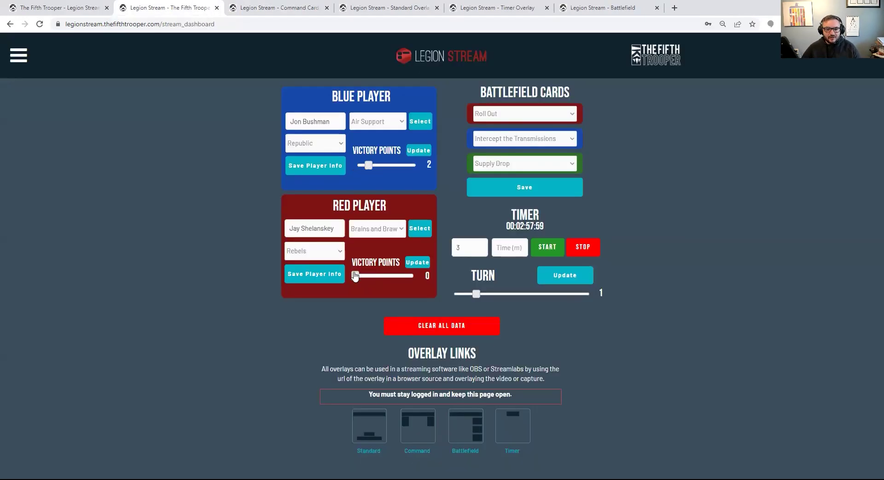
# Set blue VP to 3 and red VP to 1, save, and check the Command Cards overlay
pyautogui.moveTo(364, 169); pyautogui.dragTo(374, 170)
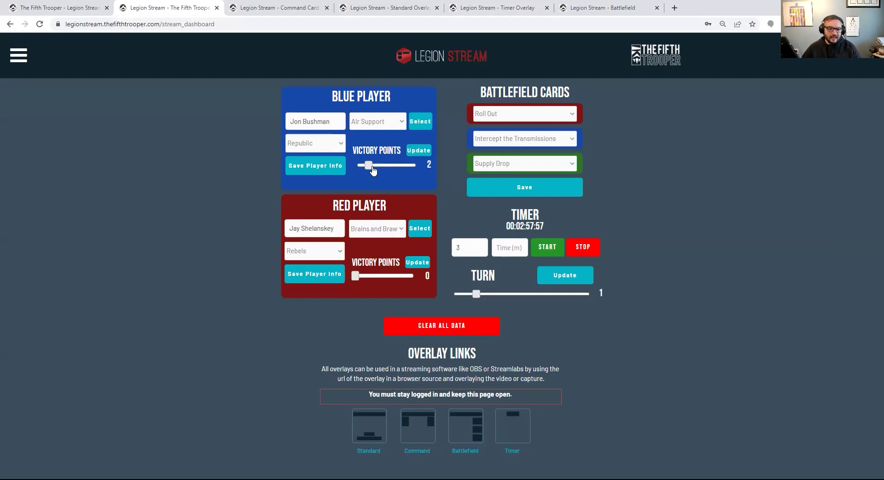
pyautogui.moveTo(356, 277); pyautogui.dragTo(363, 282)
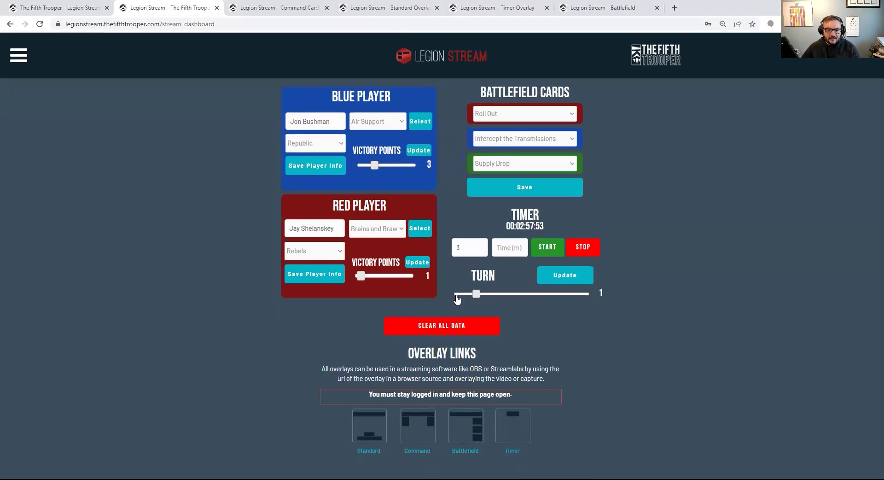
pyautogui.click(414, 263)
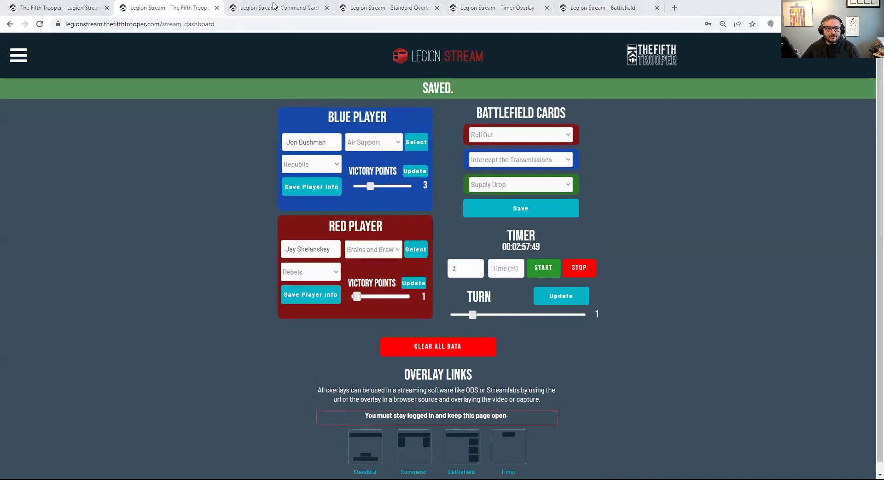
pyautogui.hotkey('ctrl', 'Tab')
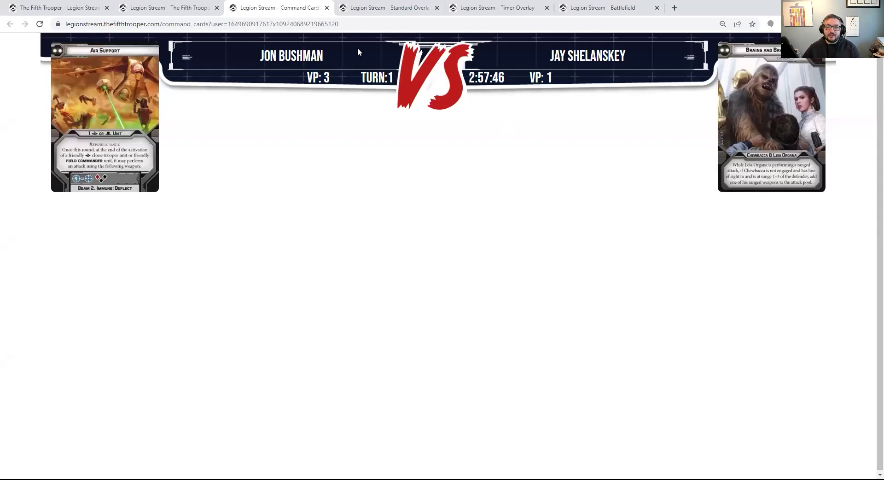
# Review the Battlefield, Timer and Standard overlays, then return to the dashboard
pyautogui.click(638, 9)
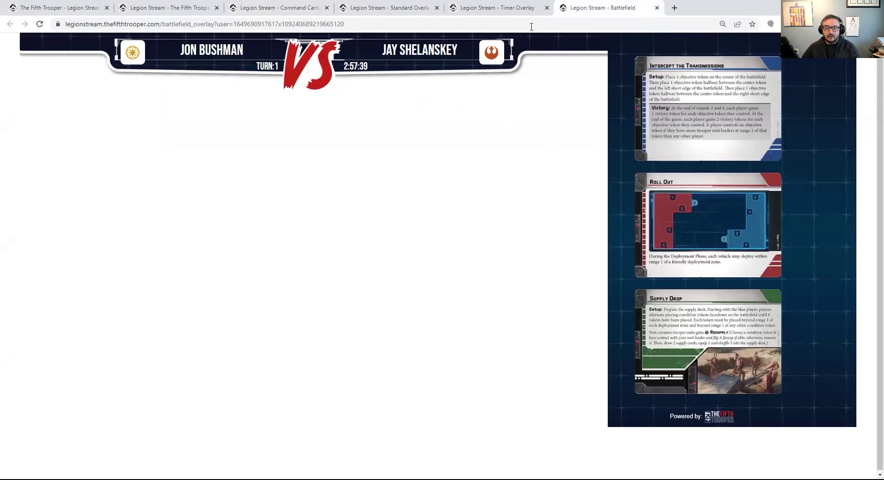
pyautogui.click(525, 8)
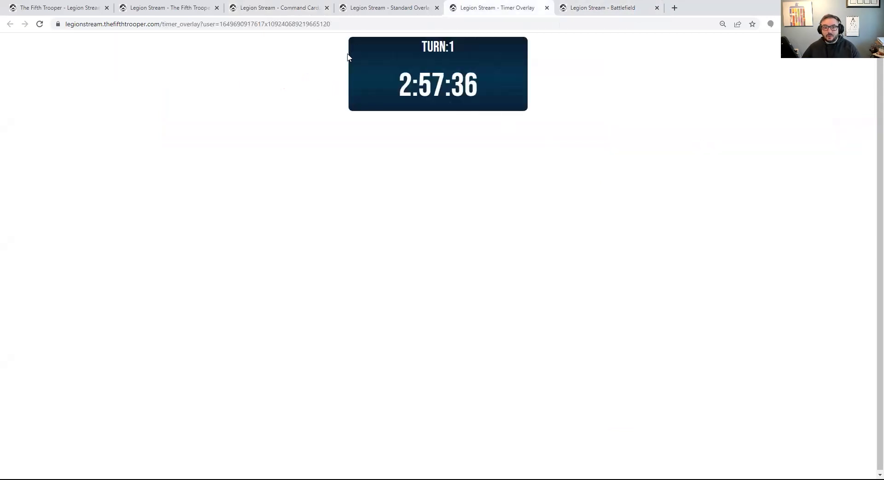
pyautogui.click(382, 10)
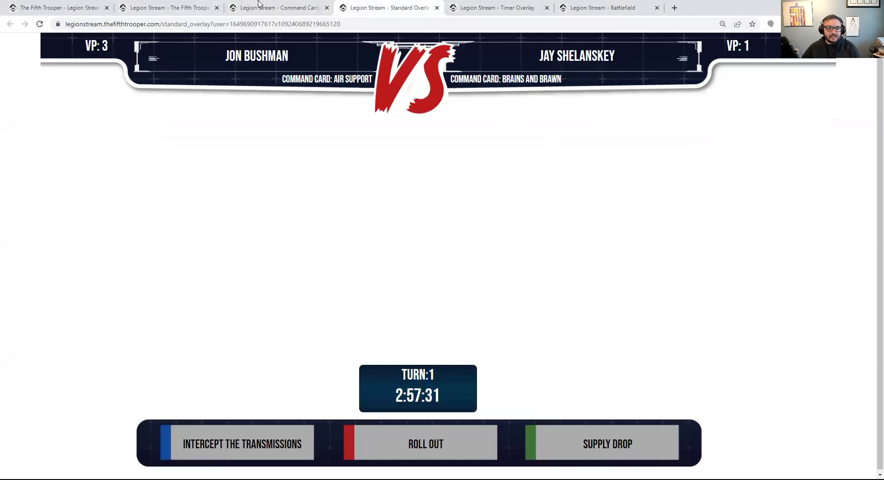
pyautogui.click(182, 9)
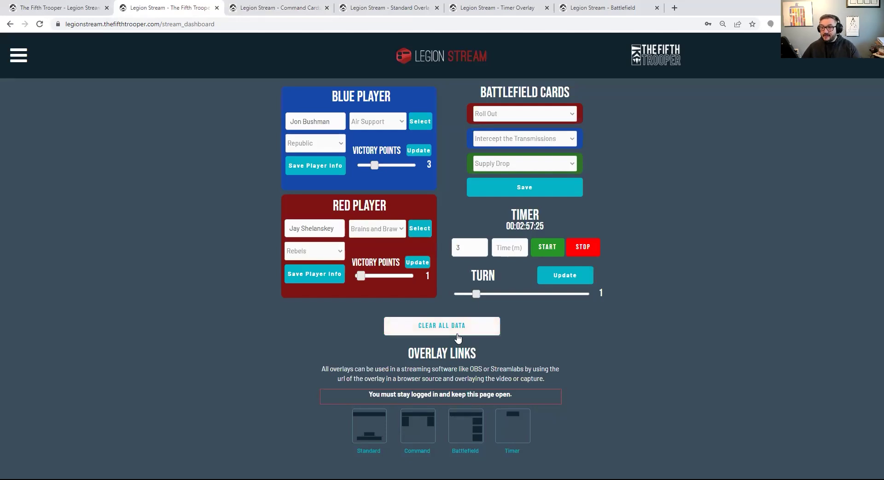
# Point out the blue player's name, recheck the Battlefield overlay, and open blue's command card list
pyautogui.moveTo(340, 121); pyautogui.dragTo(262, 124)
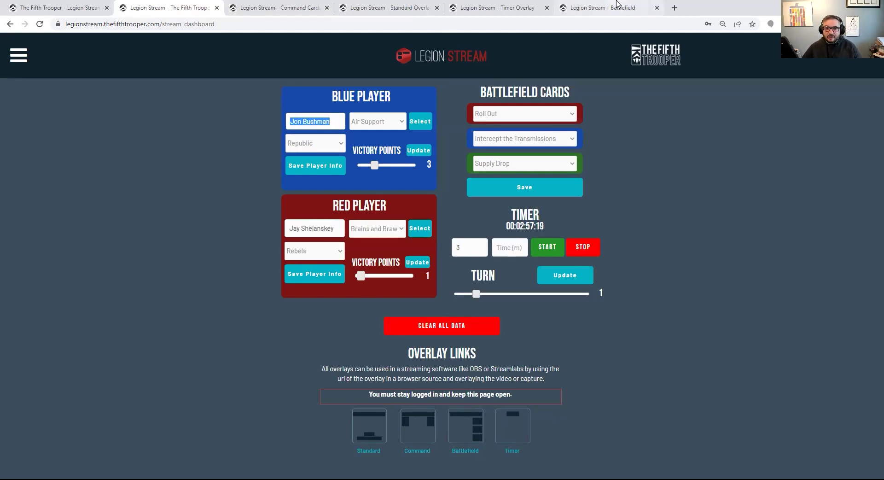
pyautogui.click(601, 8)
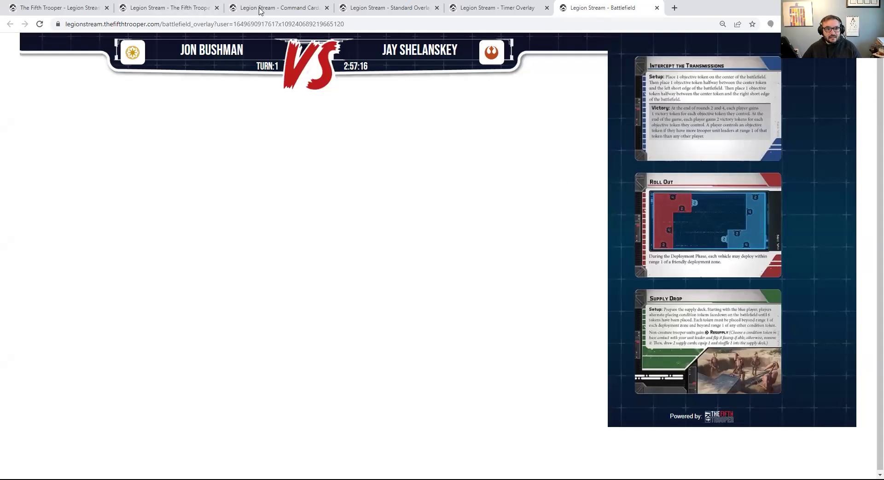
pyautogui.click(221, 9)
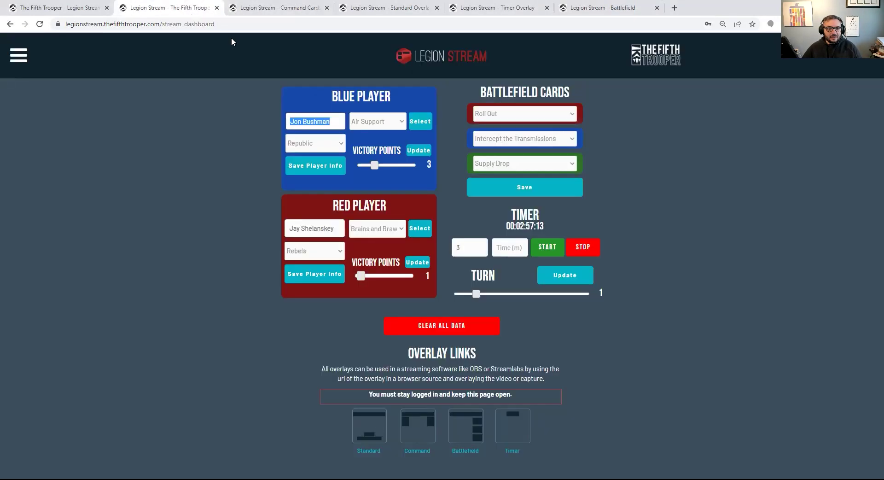
pyautogui.click(394, 123)
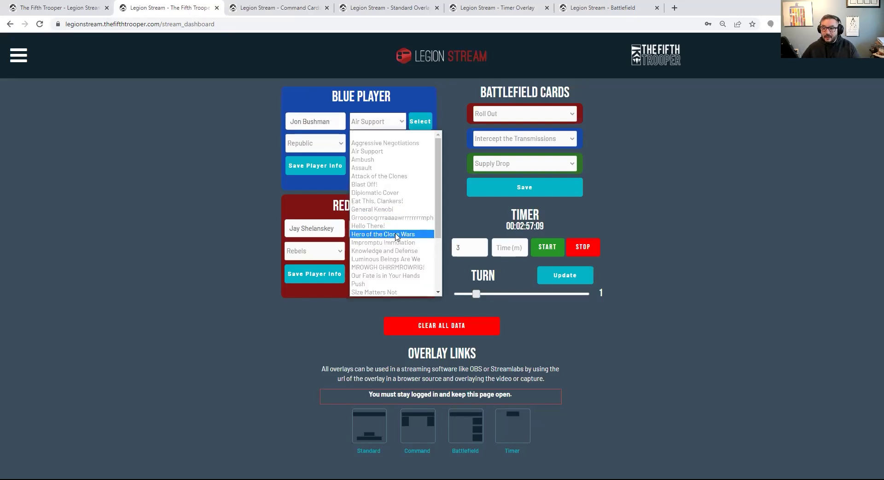
# Assign Hero of the Clone Wars to blue and Explosions! to red, save, and verify on the overlay
pyautogui.click(326, 184)
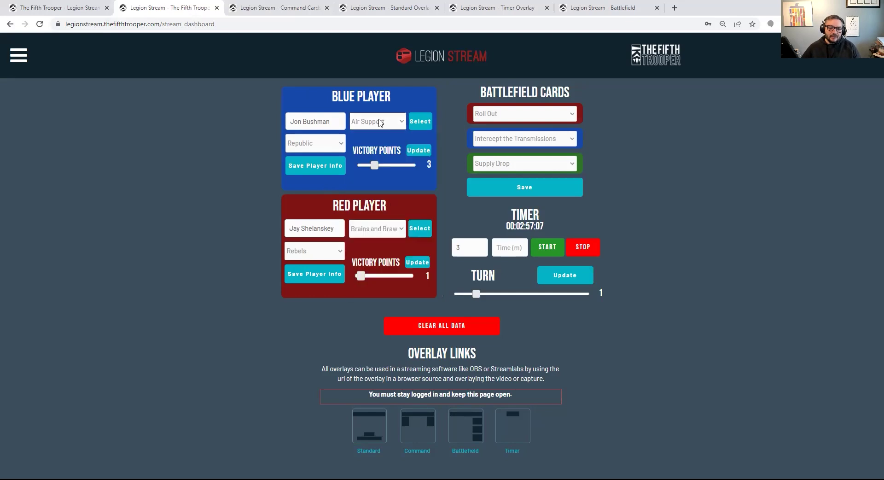
pyautogui.click(381, 122)
pyautogui.click(410, 234)
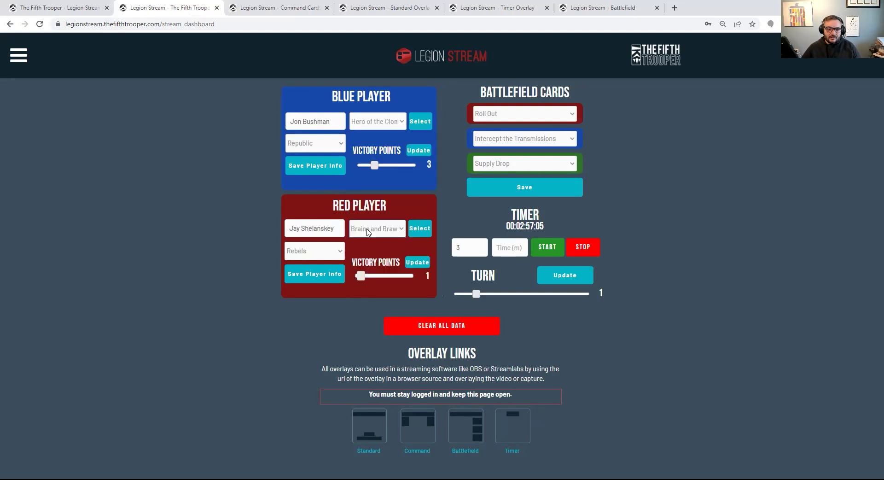
pyautogui.click(382, 229)
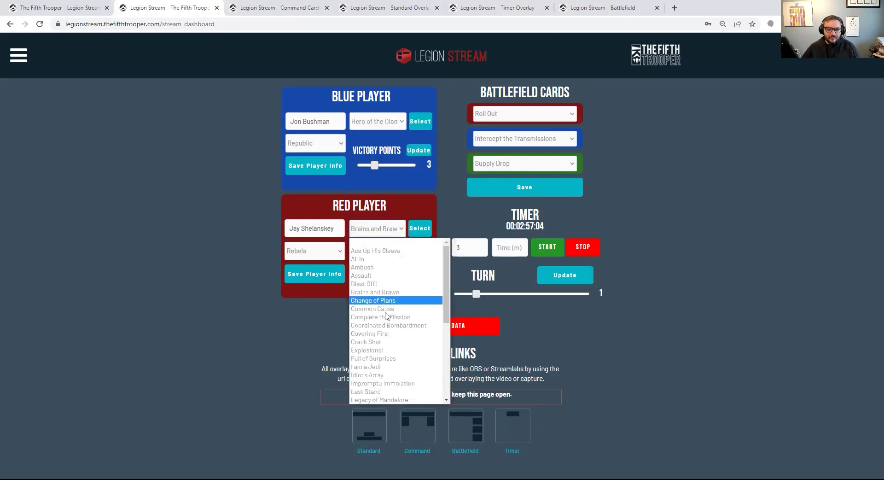
pyautogui.click(387, 354)
pyautogui.click(426, 232)
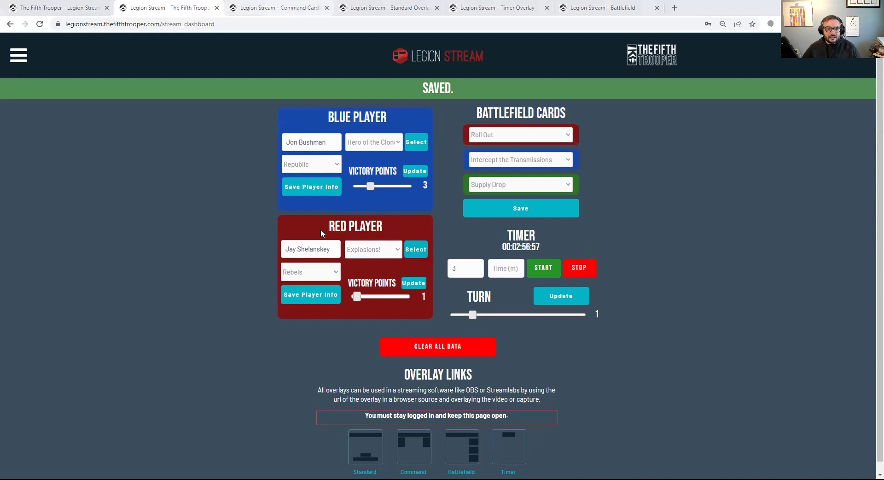
pyautogui.click(280, 3)
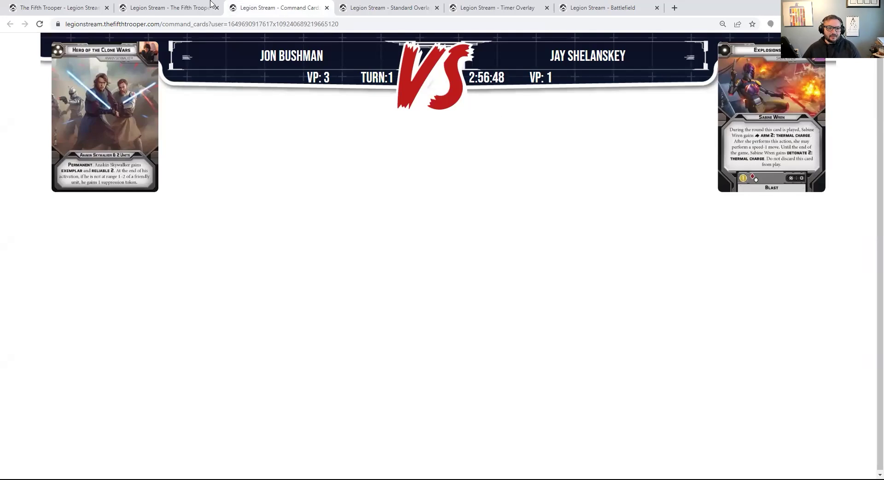
pyautogui.click(184, 8)
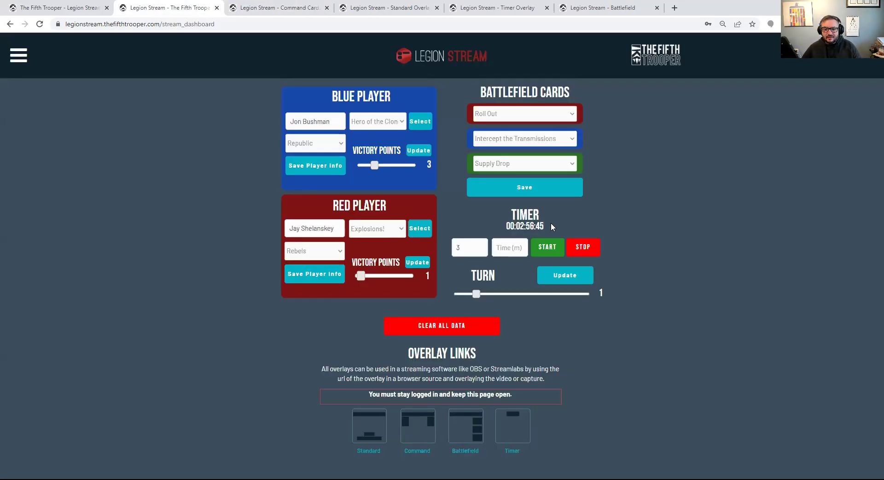
# Point out the running timer on the dashboard, then switch to Streamlabs Desktop
pyautogui.moveTo(506, 225); pyautogui.dragTo(538, 227)
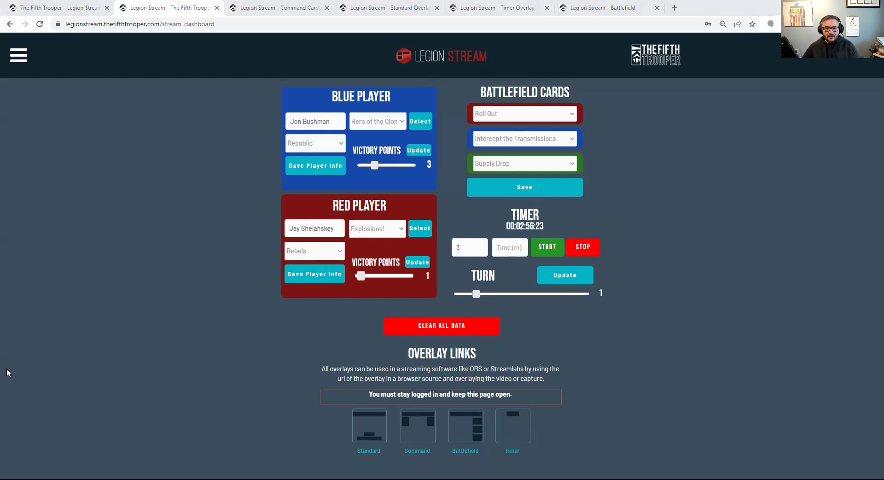
pyautogui.hotkey('alt', 'Tab')
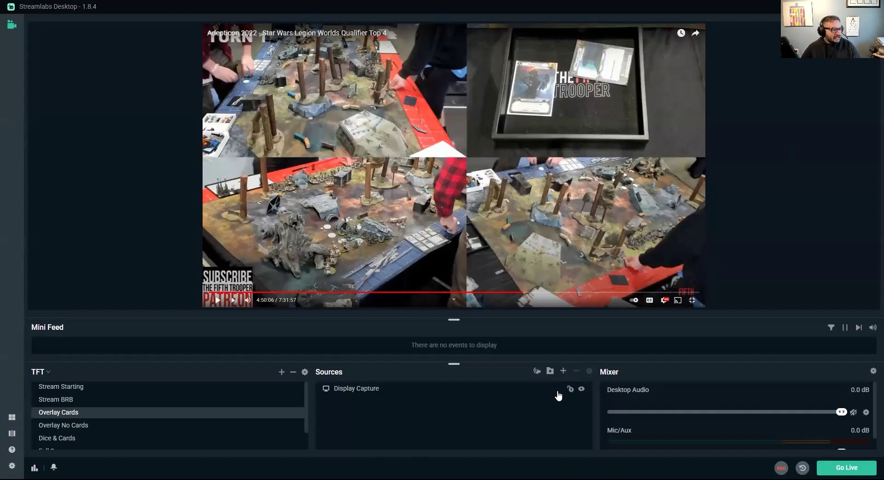
# Begin adding a new source to the Overlay Cards scene
pyautogui.click(563, 372)
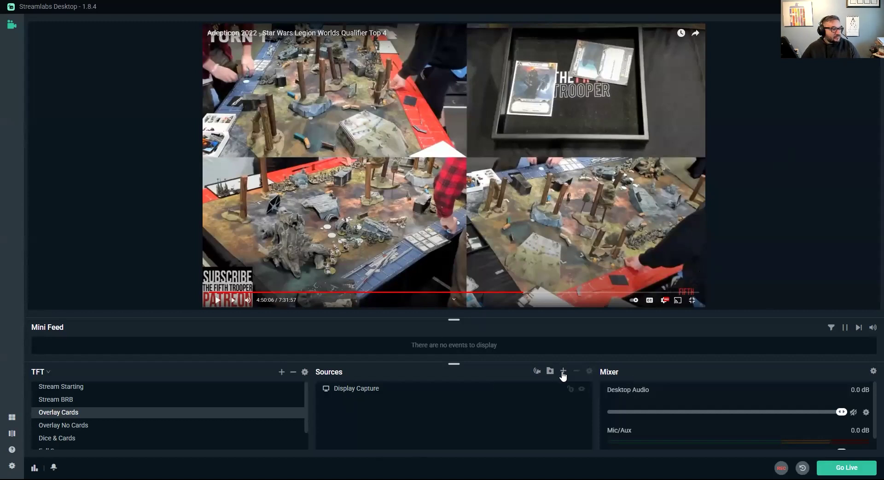